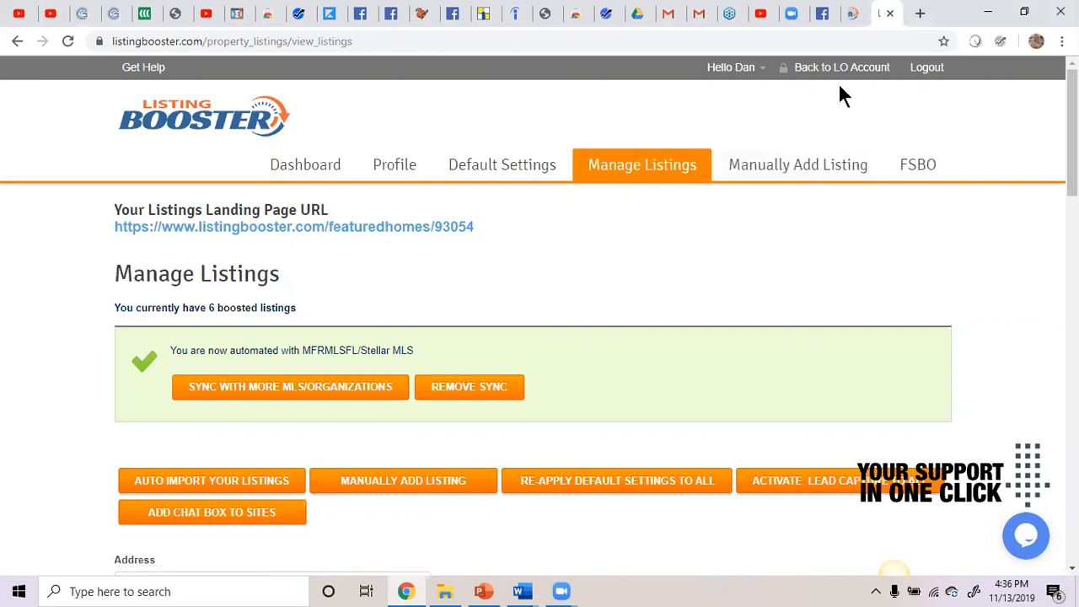
Step: Switch to the Facebook profile page and open its Groups section
click(823, 14)
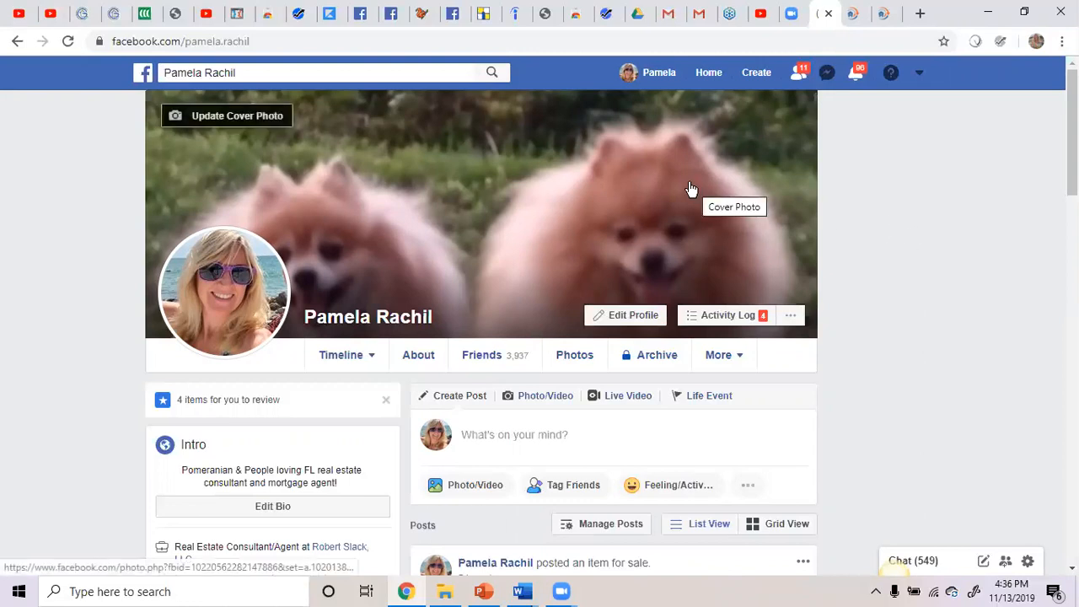
click(727, 361)
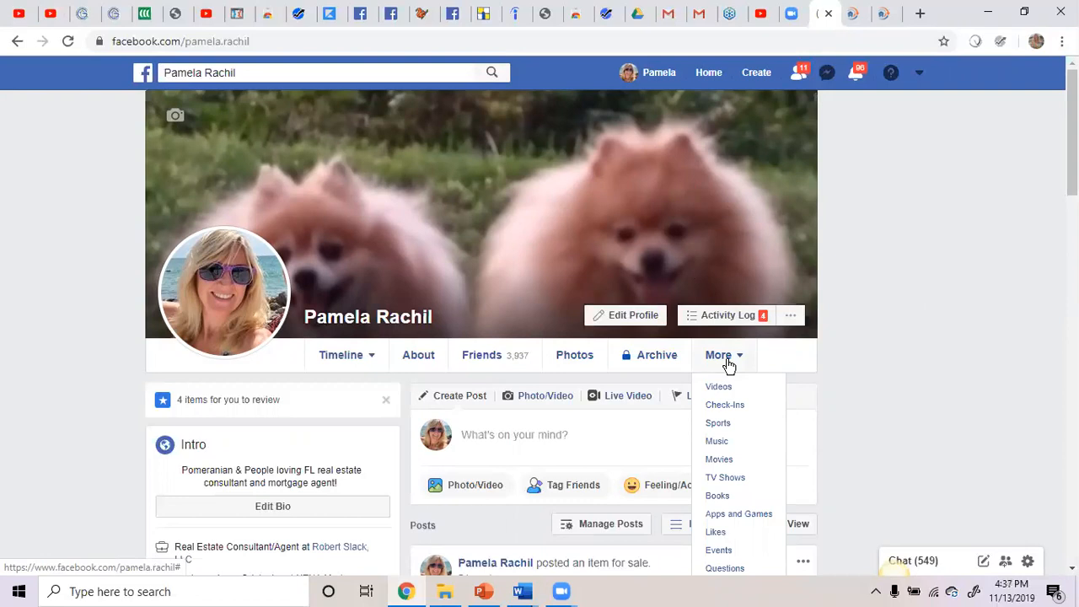
click(729, 365)
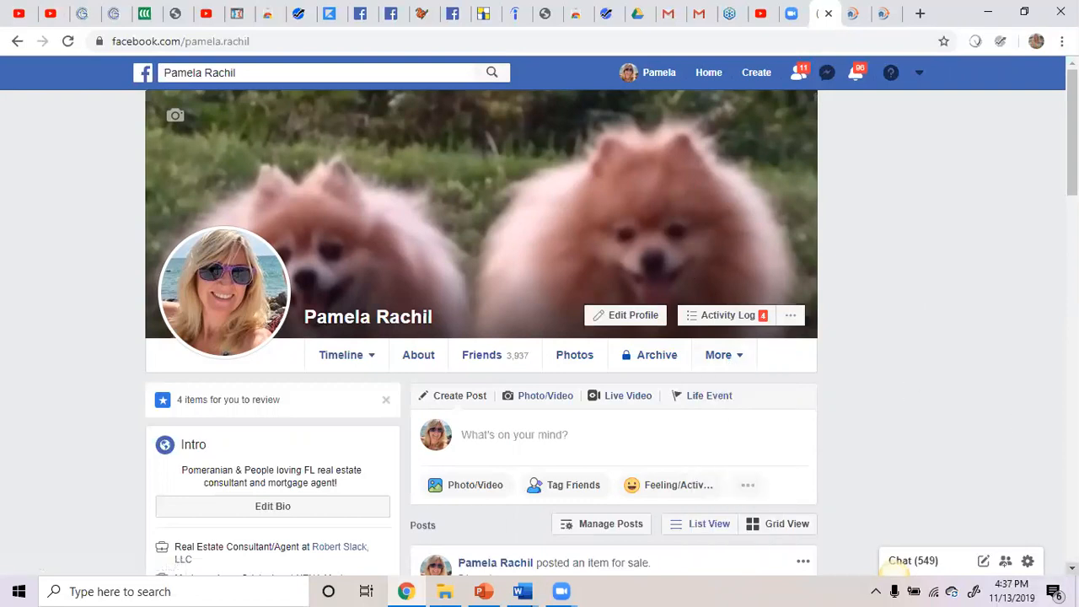
scroll(607, 337, down, 3)
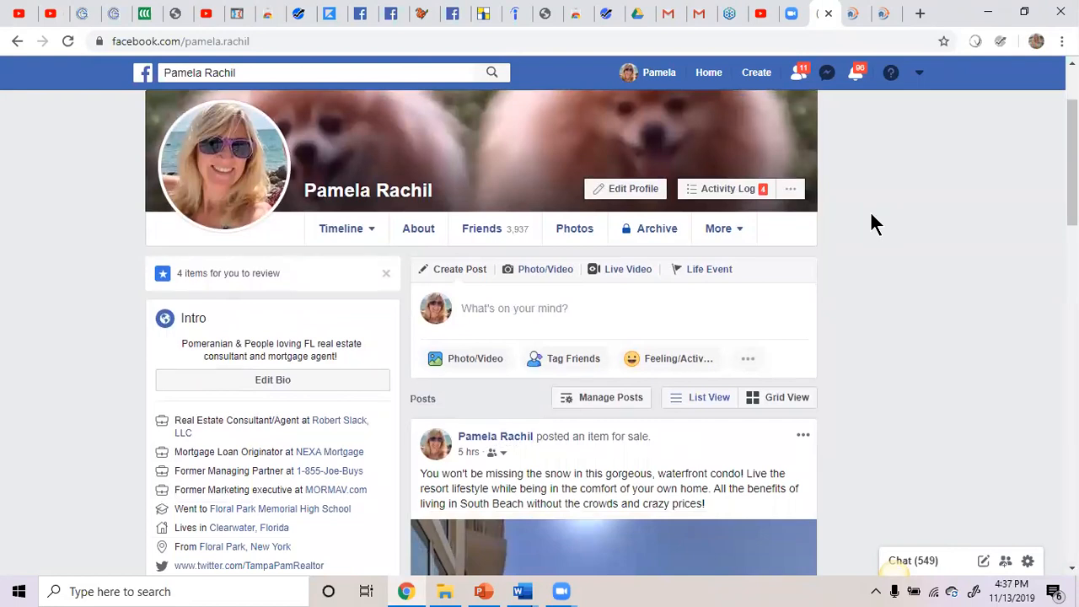
click(736, 229)
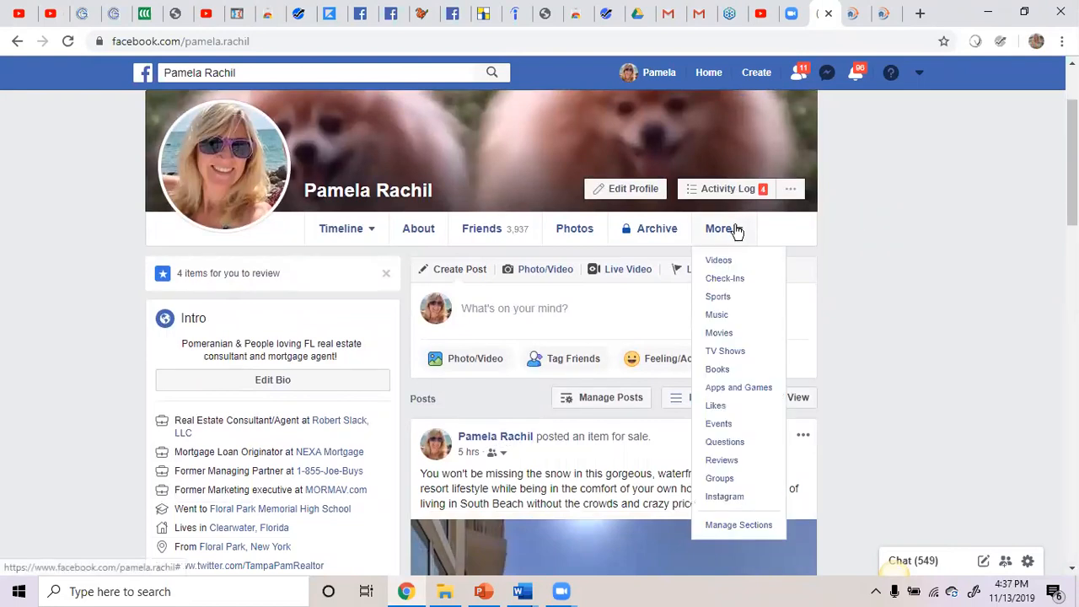
click(719, 480)
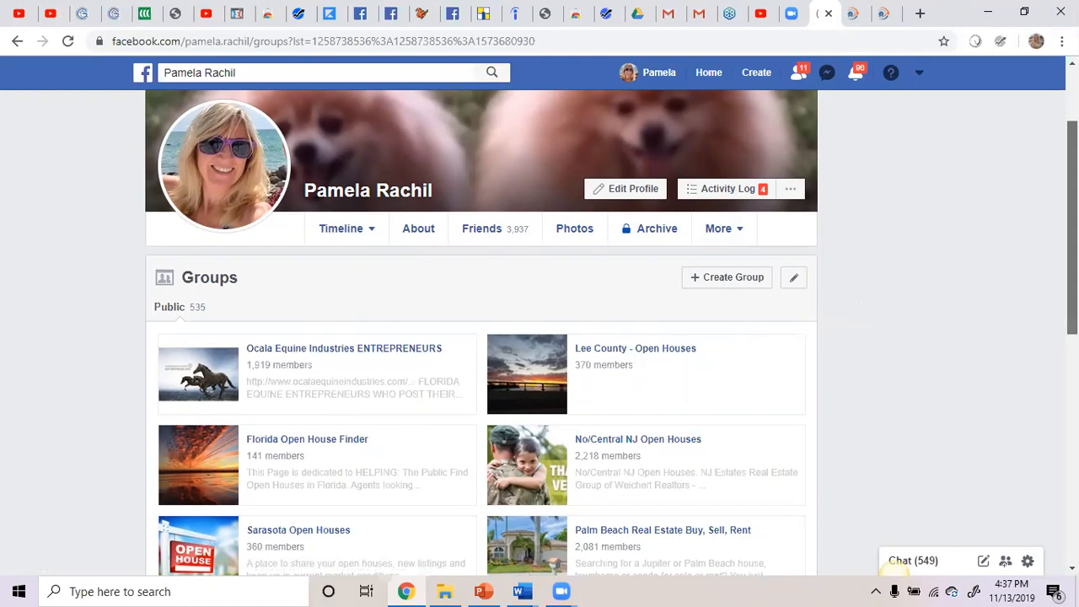
Step: Look through the list of public groups the profile belongs to, then return to its beginning
scroll(1071, 253, down, 3)
scroll(1071, 295, down, 3)
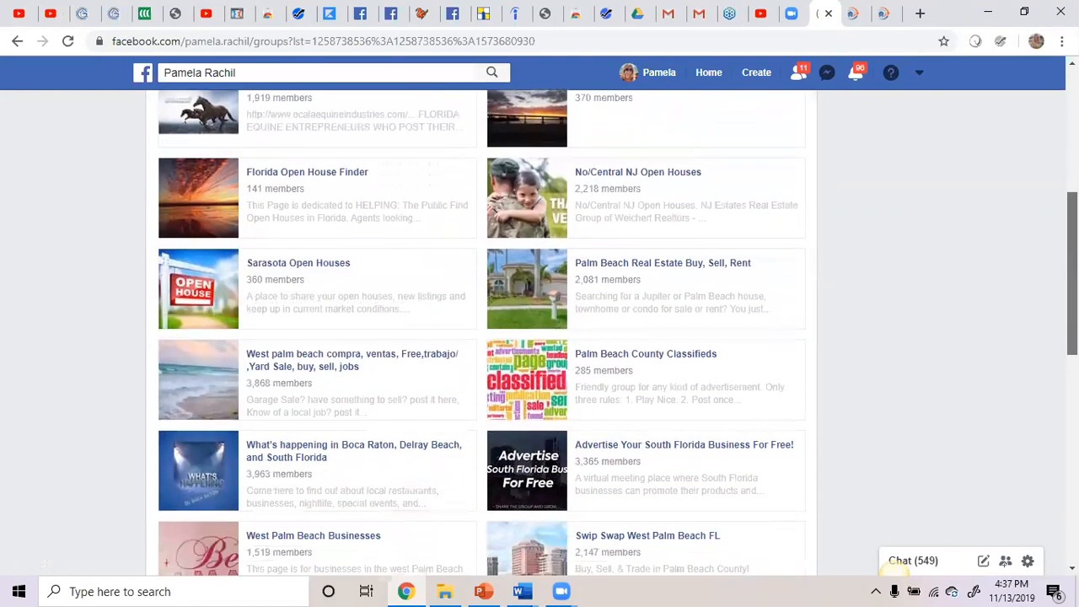
scroll(1071, 296, down, 3)
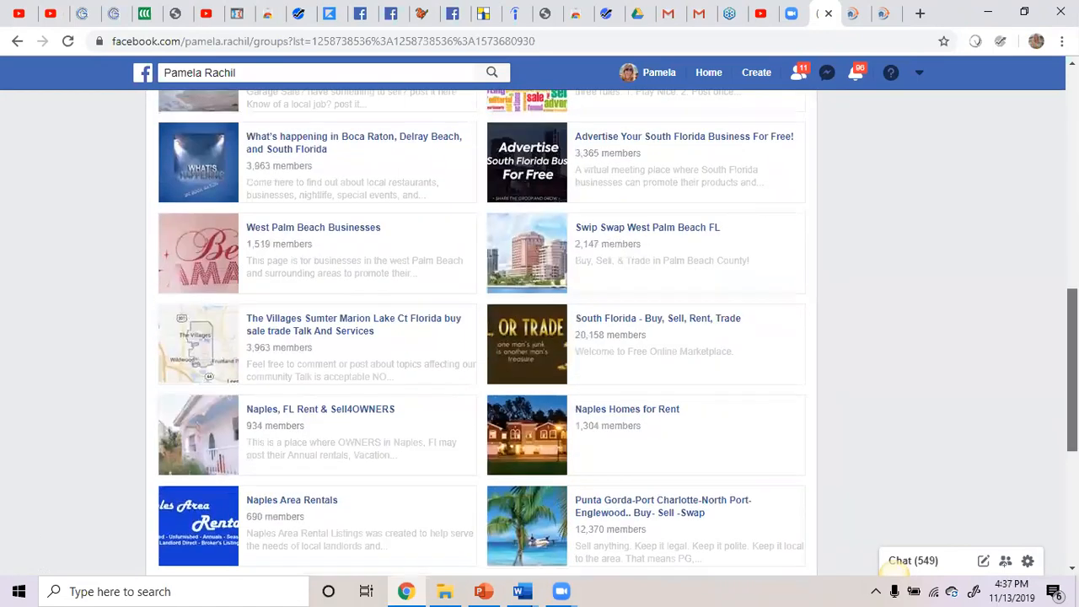
scroll(539, 338, down, 7)
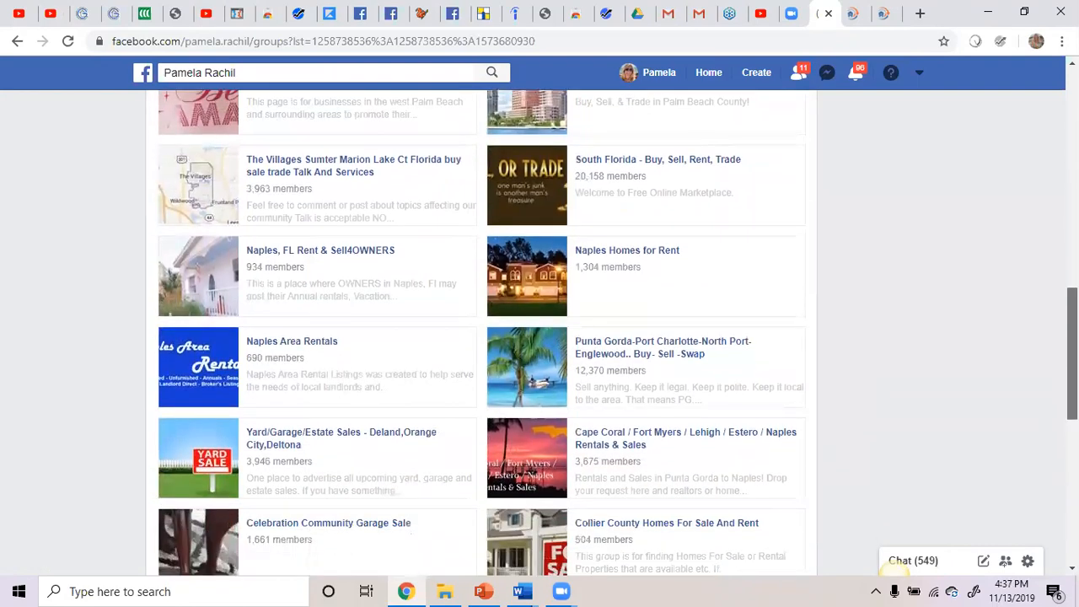
scroll(540, 337, down, 4)
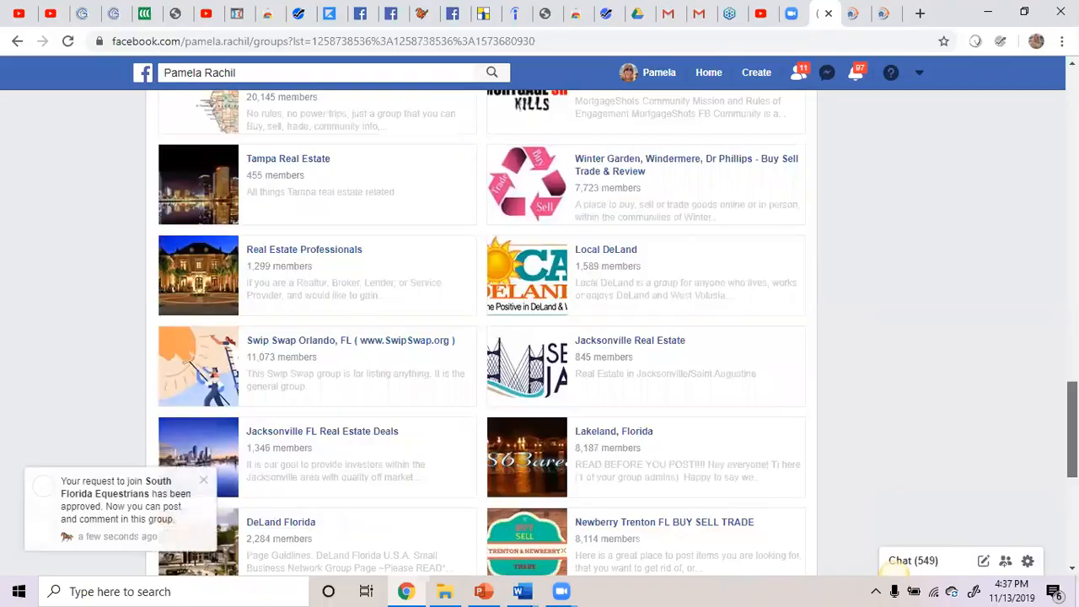
mouse_move(1078, 594)
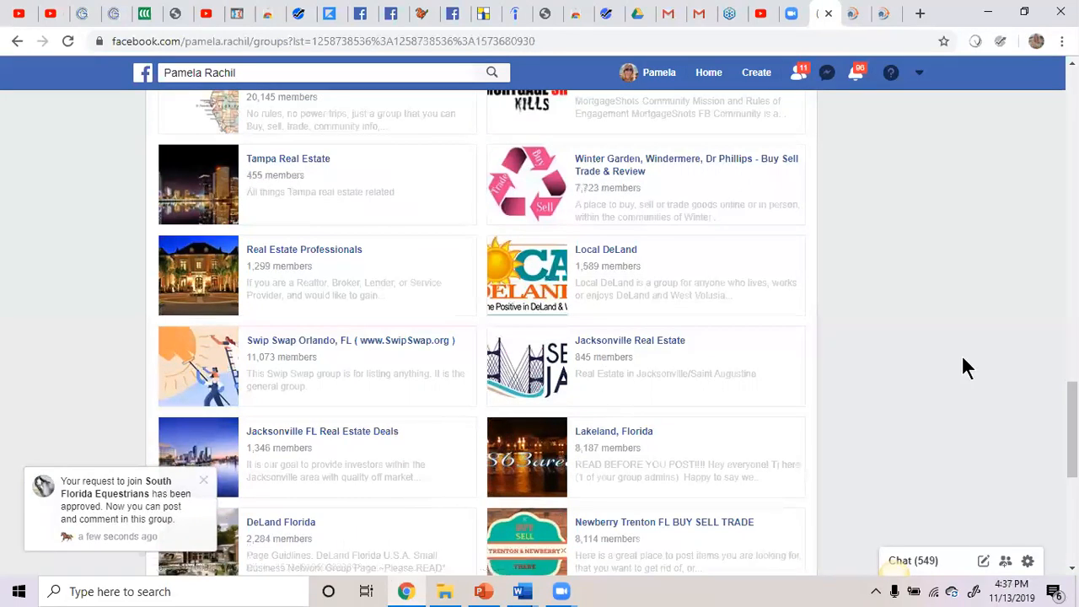
scroll(1072, 422, up, 3)
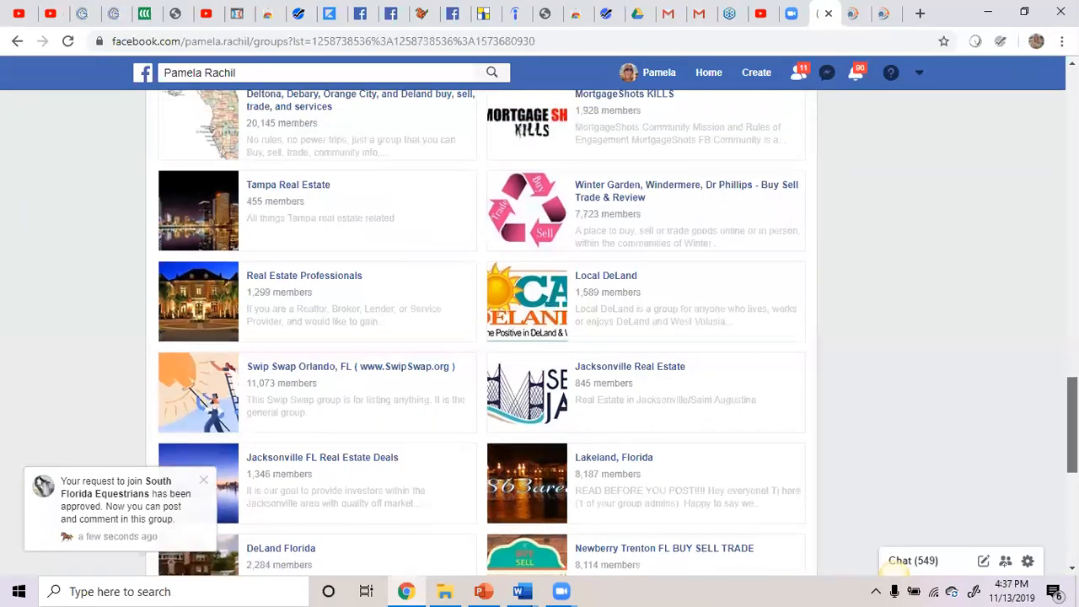
scroll(1072, 379, up, 10)
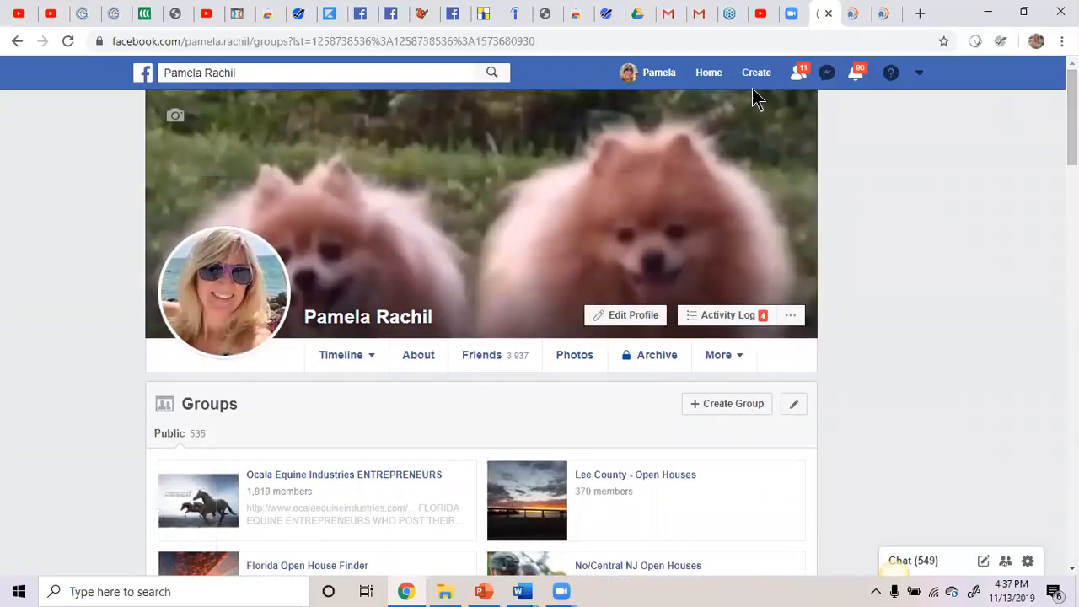
Step: Search Facebook for "equestrian in florida" and limit the results to groups
click(275, 71)
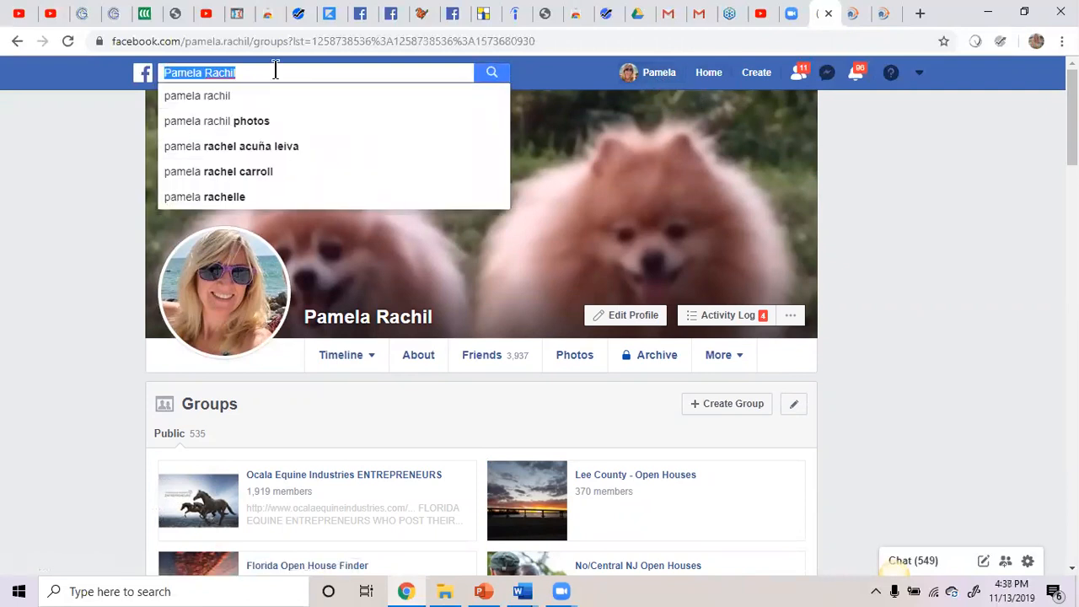
text(e)
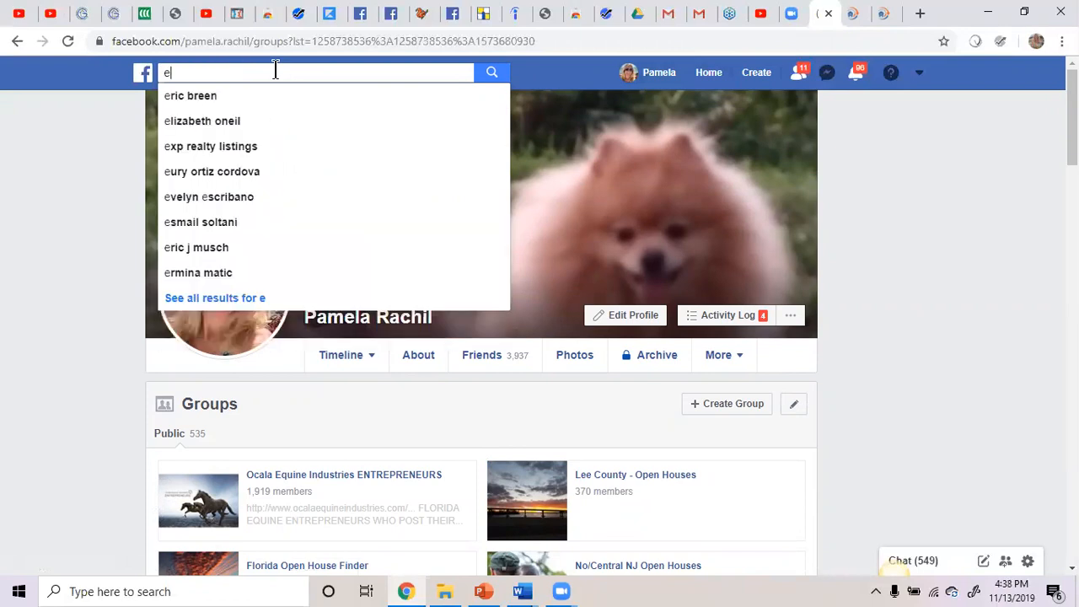
text(qu)
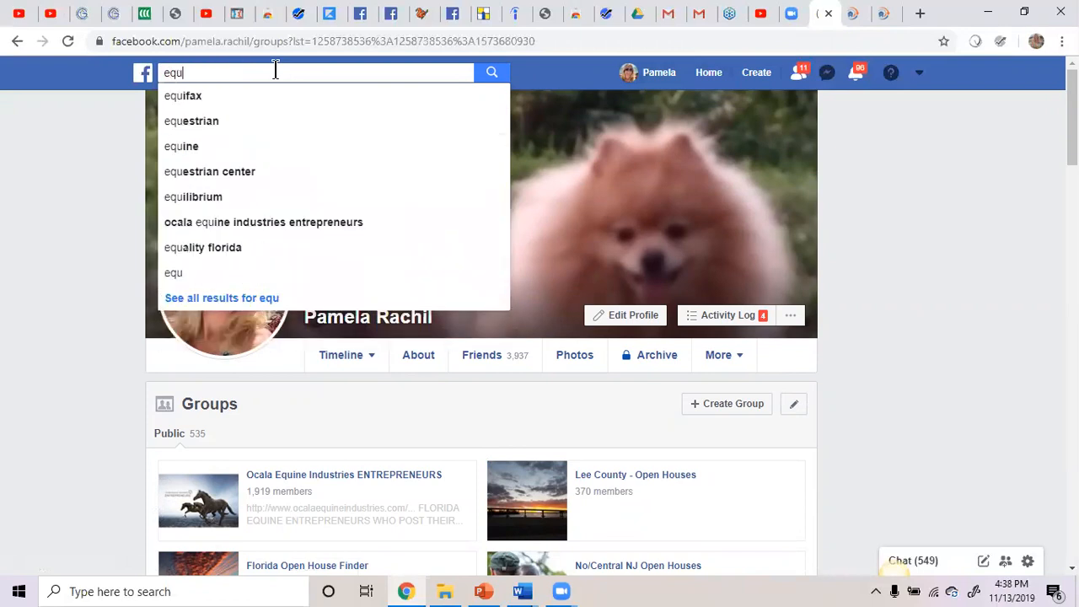
text(estrian in florida)
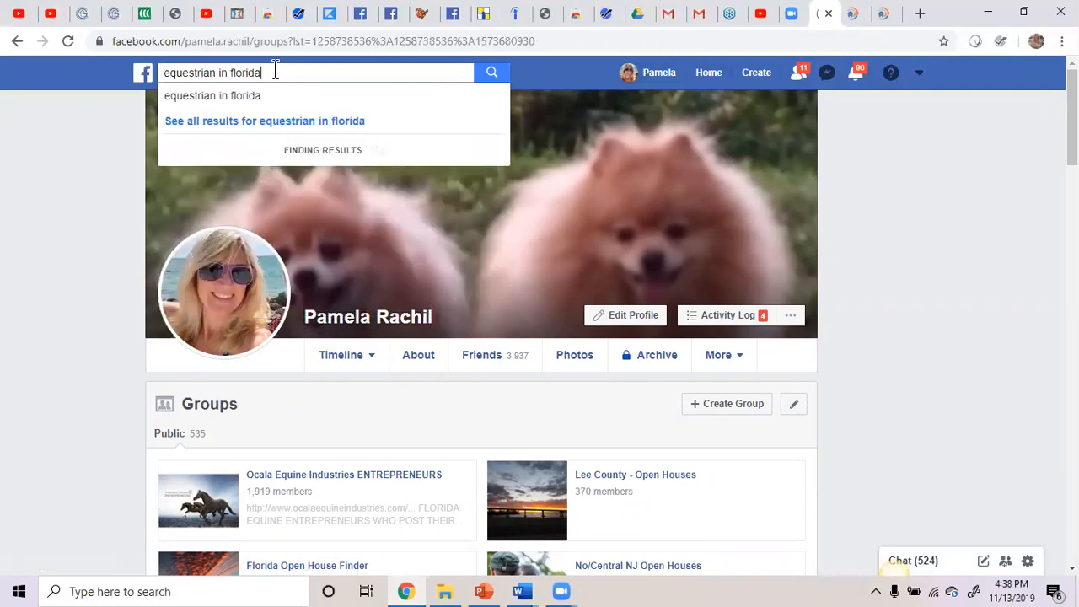
key(Return)
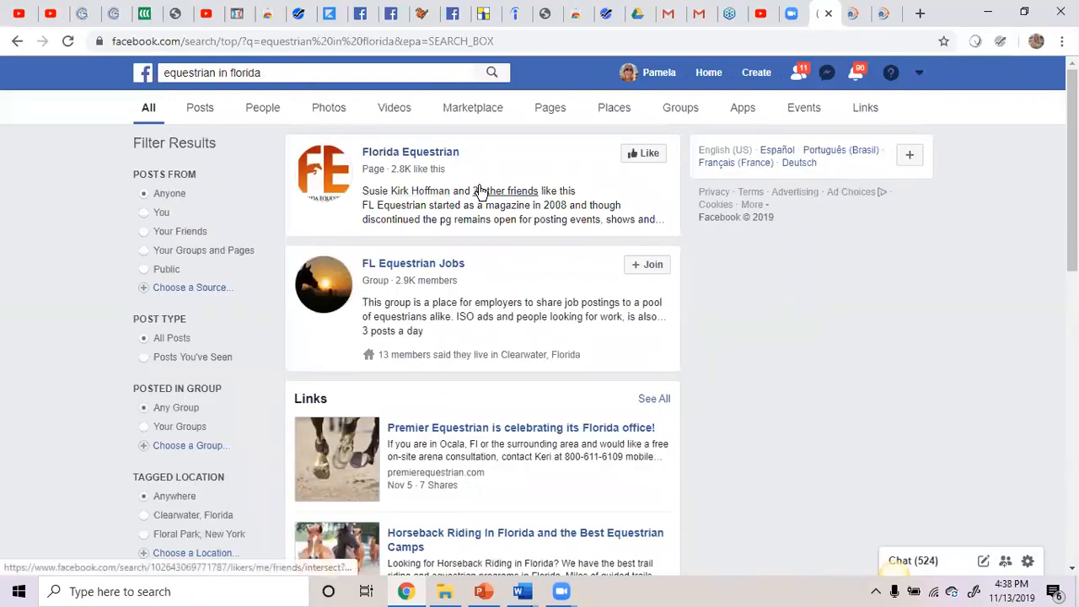
click(678, 112)
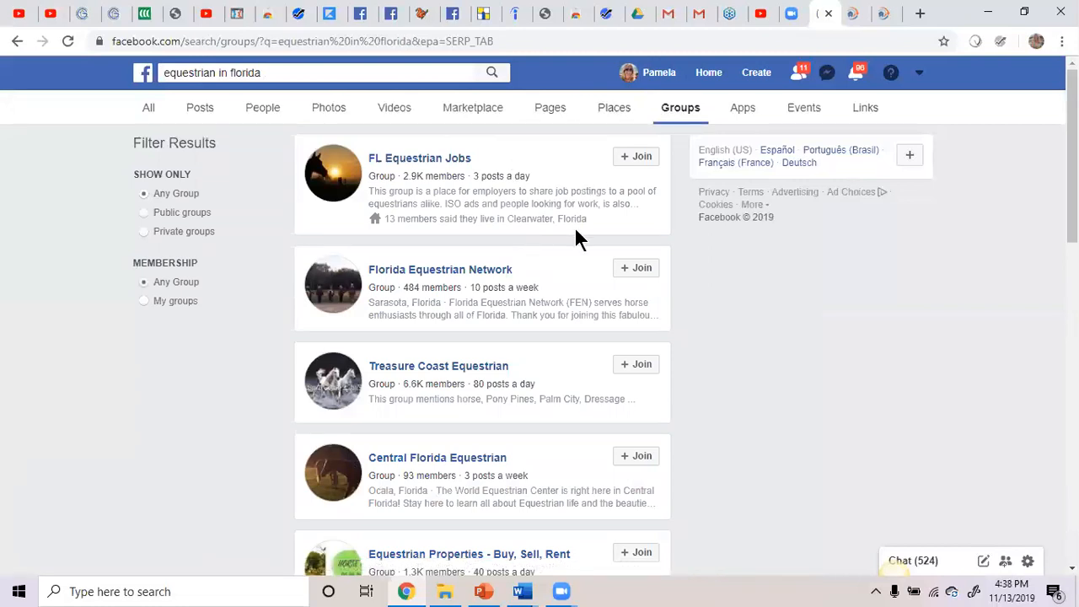
Step: Request to join Florida Equestrian Network, Treasure Coast Equestrian and Central Florida Equestrian with the personal profile
click(644, 277)
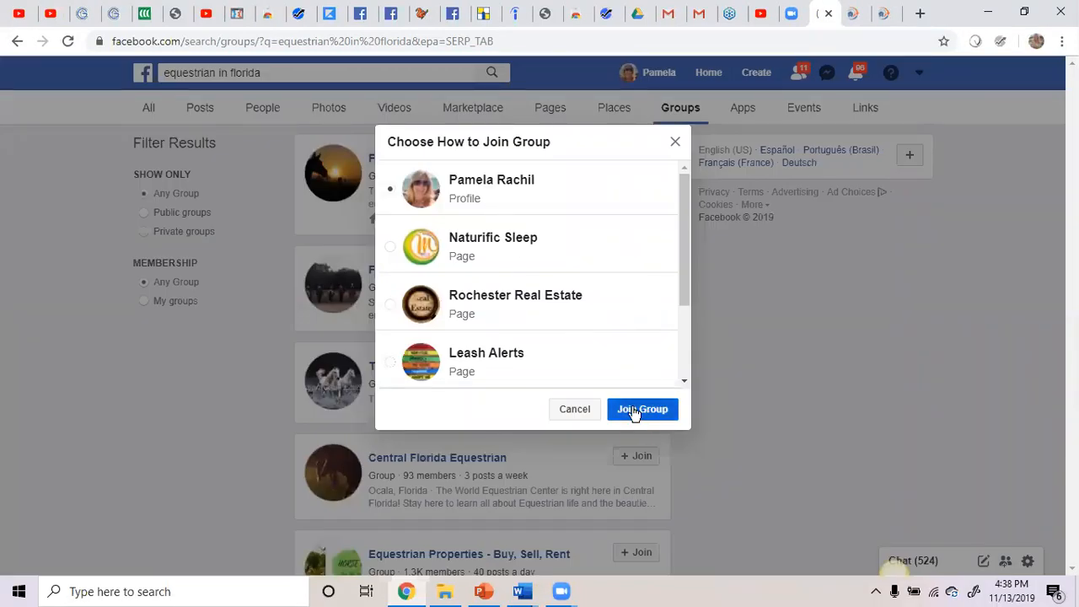
click(634, 412)
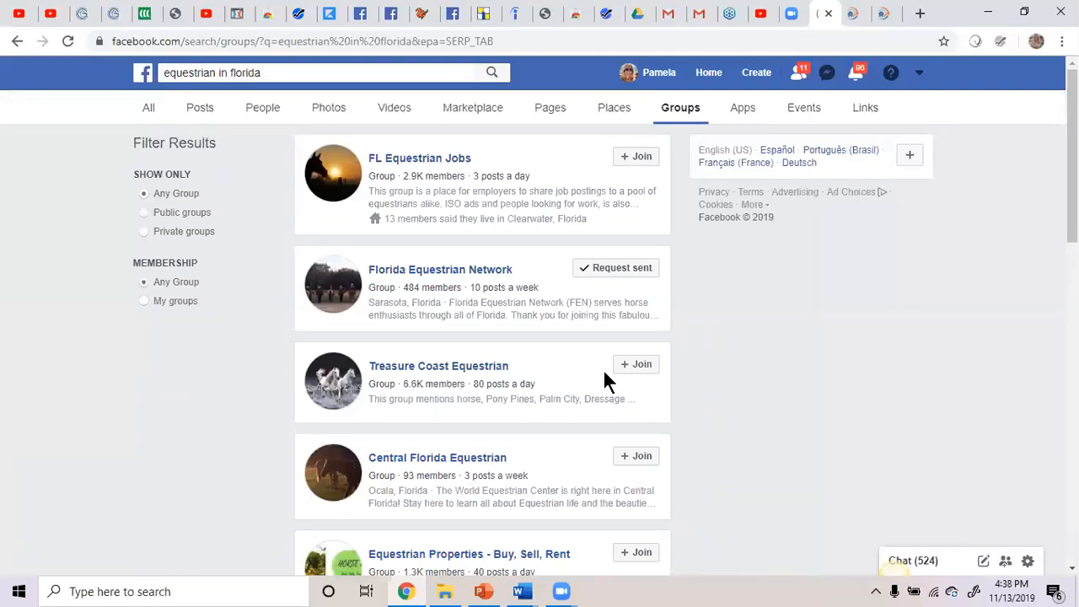
click(639, 368)
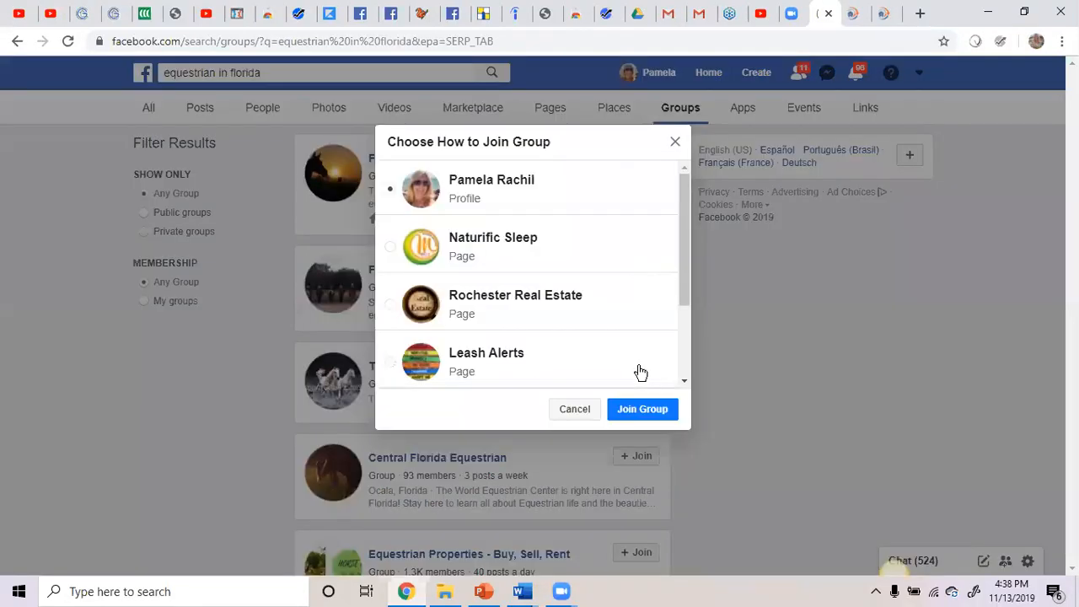
click(642, 410)
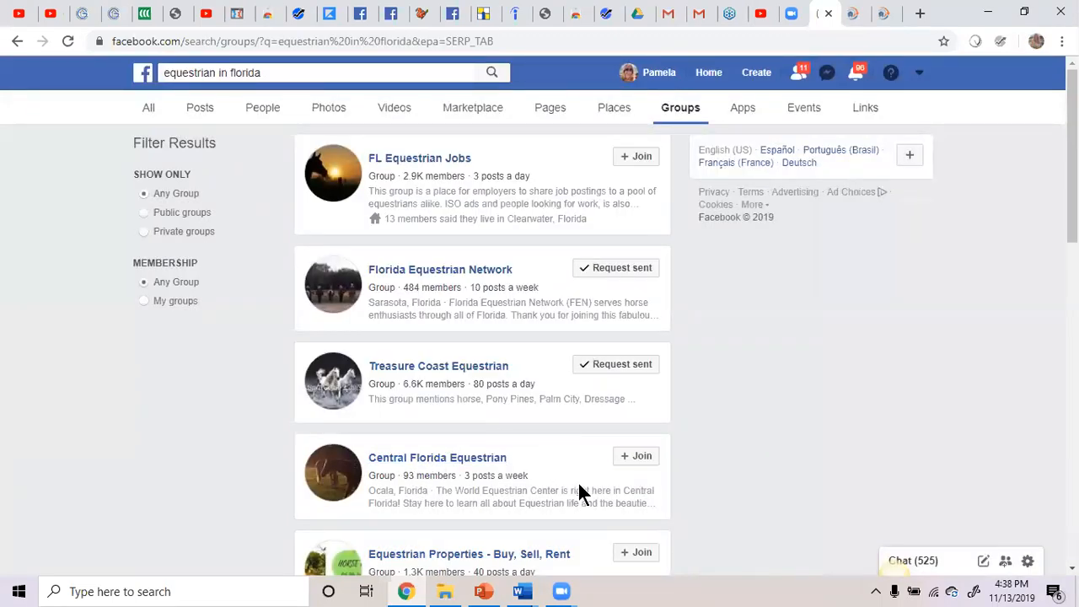
click(640, 457)
click(641, 410)
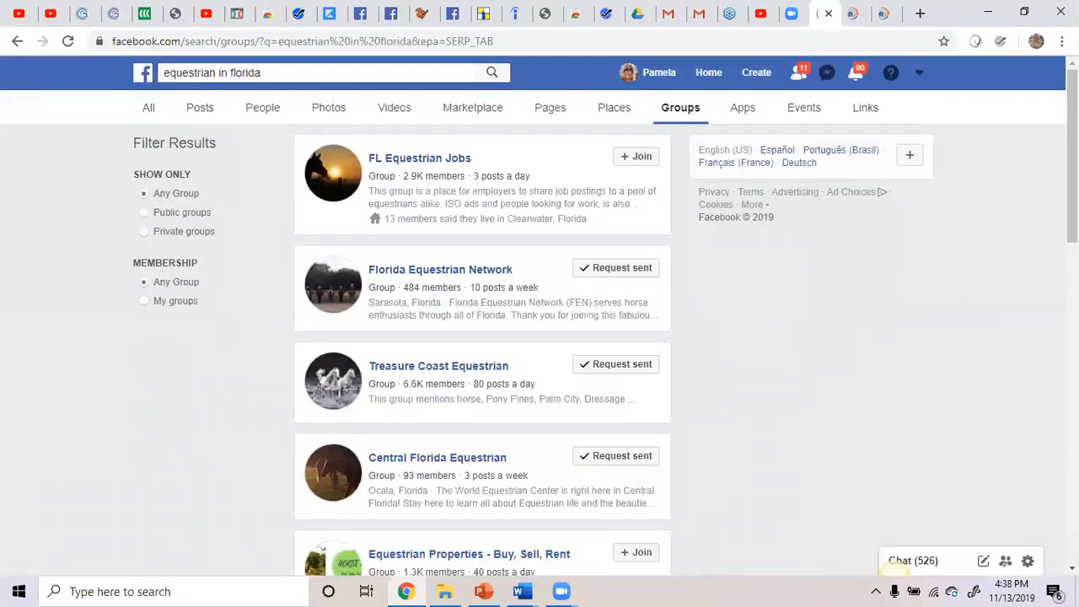
Step: Request to join Equestrian Properties - Buy, Sell, Rent, agreeing to the group rules and submitting
drag(1073, 194, 1072, 308)
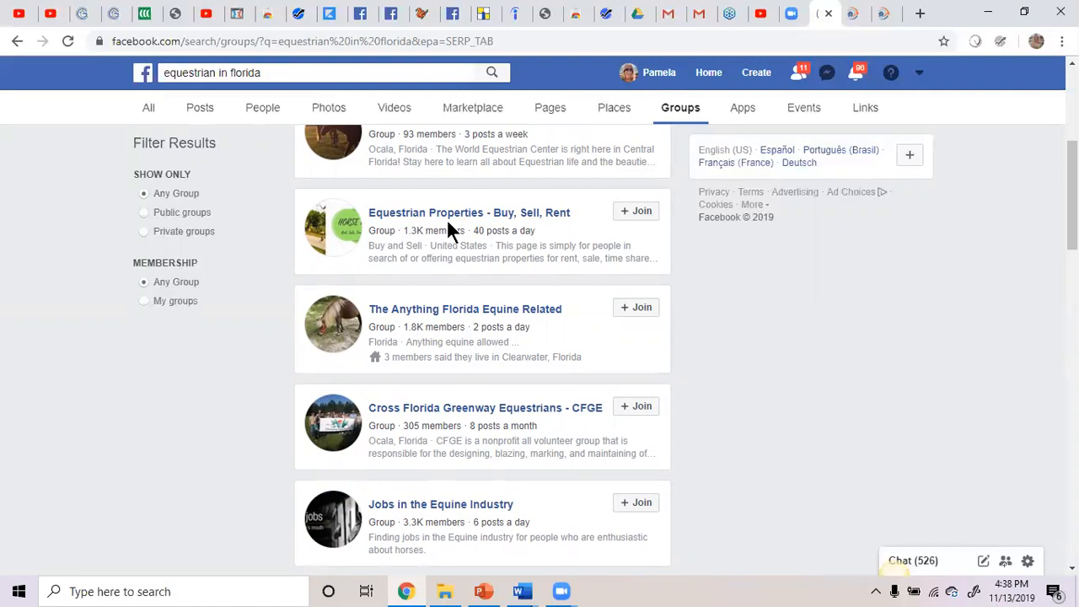
click(639, 213)
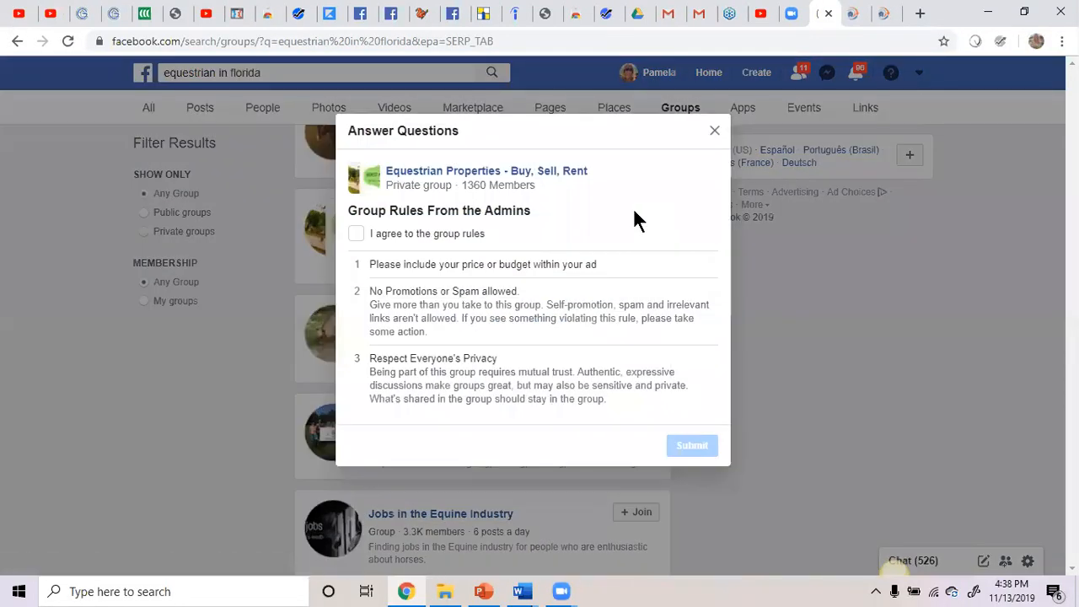
click(360, 234)
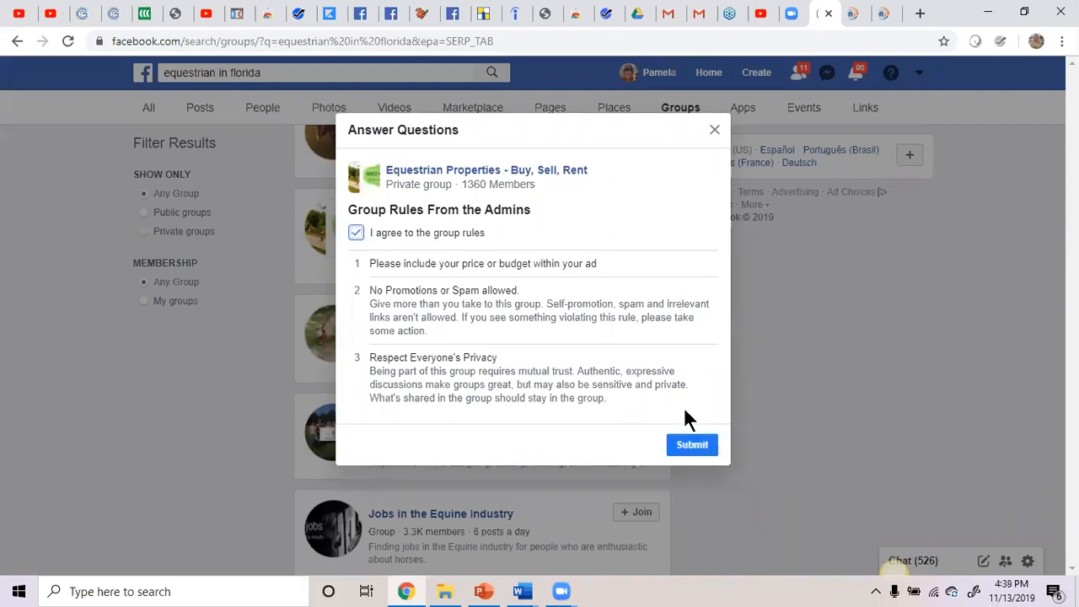
click(690, 447)
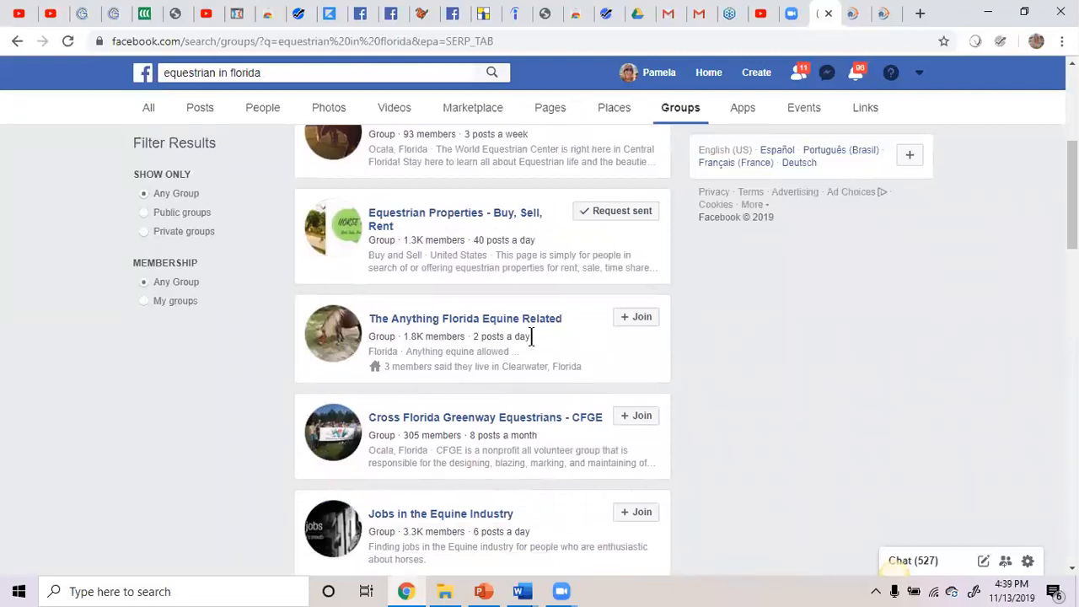
Step: Request to join The Anything Florida Equine Related and answer "Of course" to the question about respect and group rules
click(633, 321)
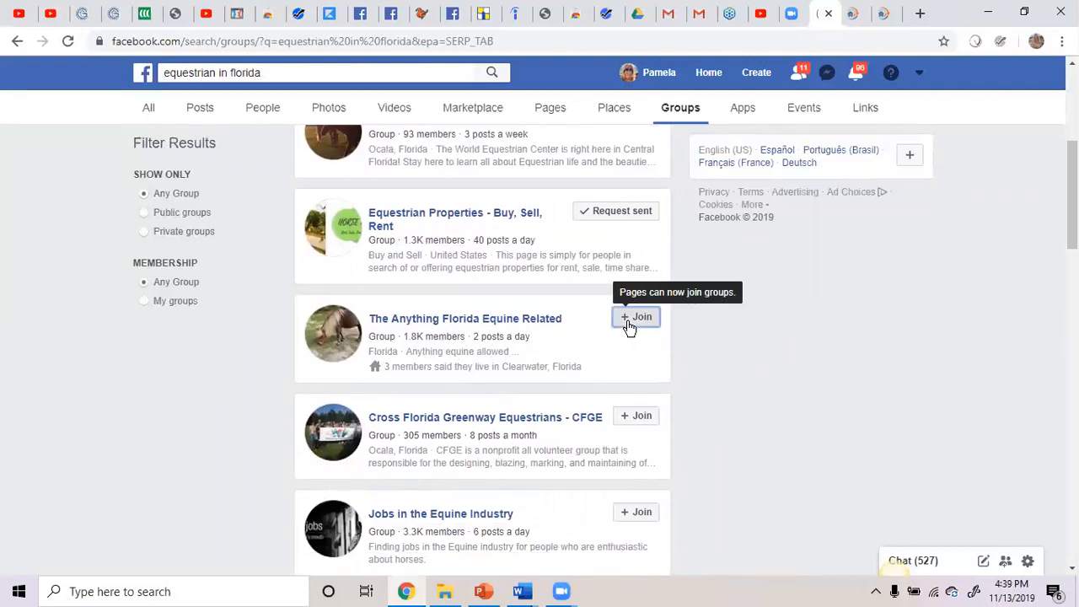
click(646, 412)
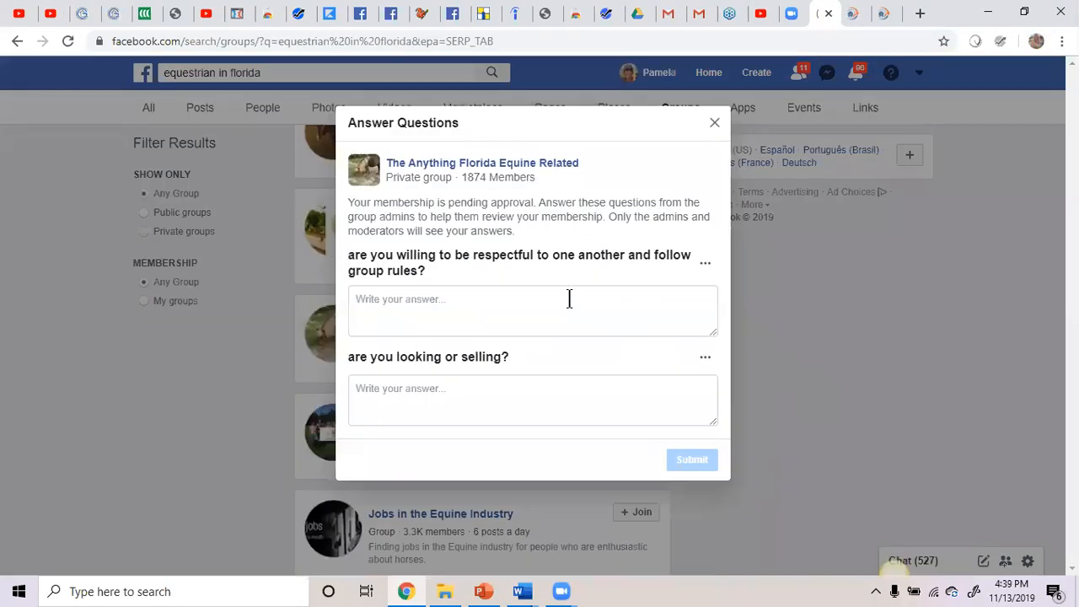
click(447, 294)
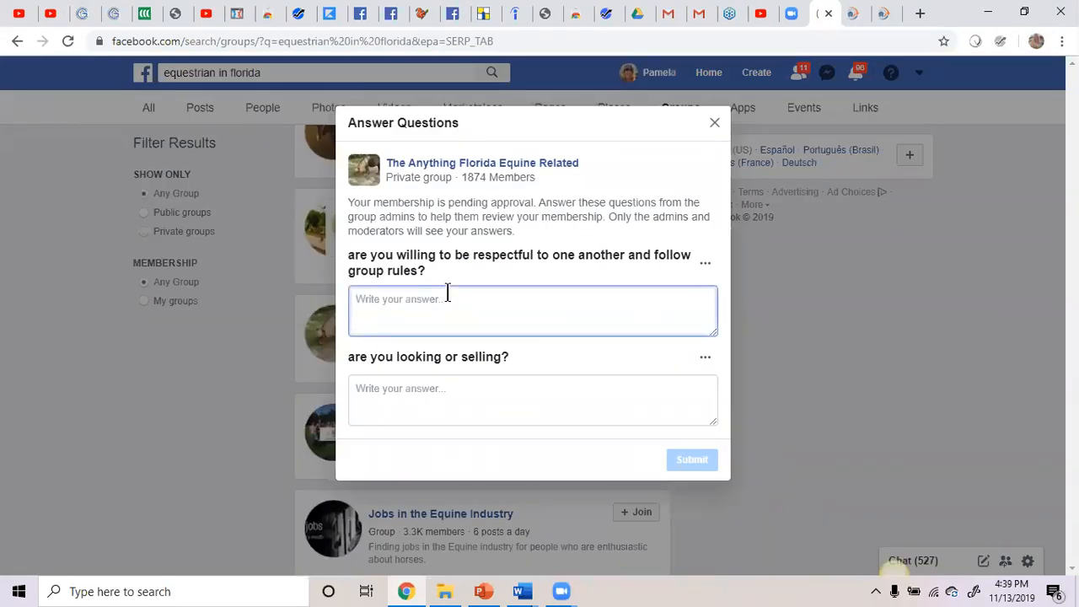
text(Of course)
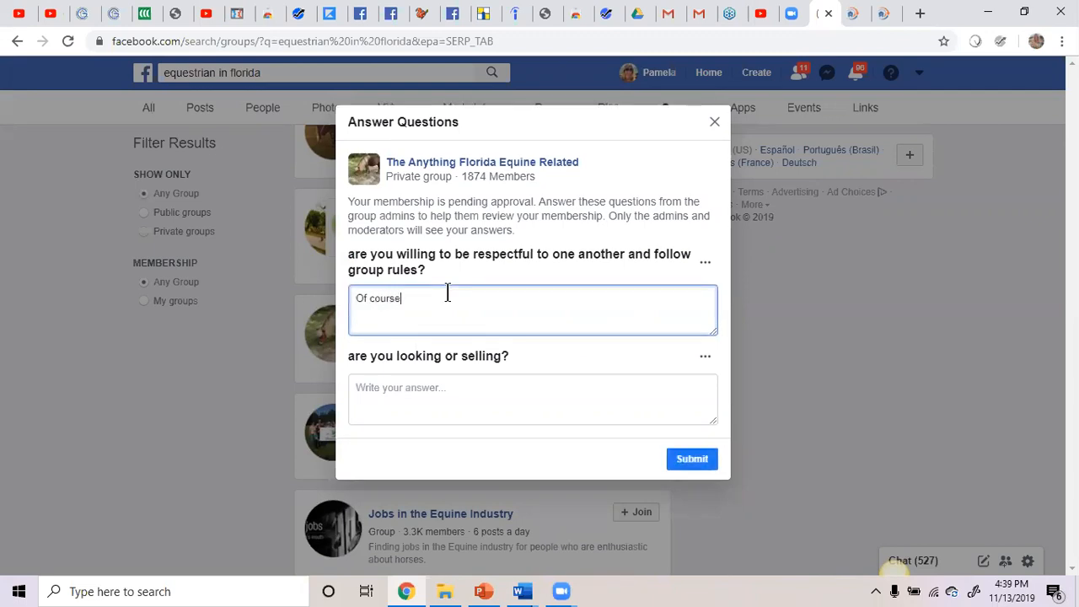
click(433, 389)
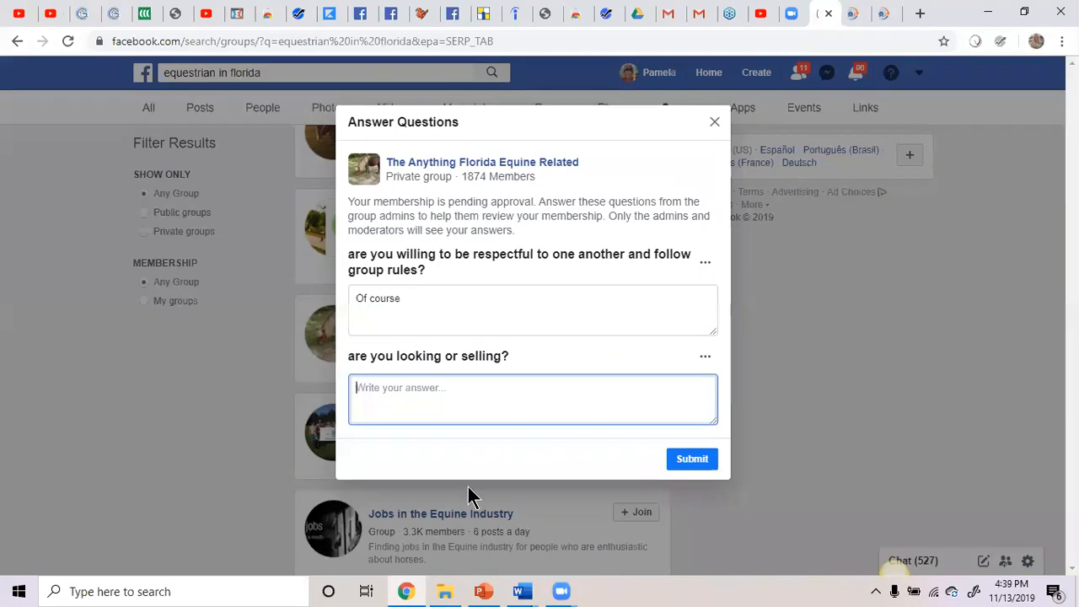
Step: Review the sample membership answer for Horse Boarding - Central Florida in Word's Document2, then return to the Facebook questions
click(523, 593)
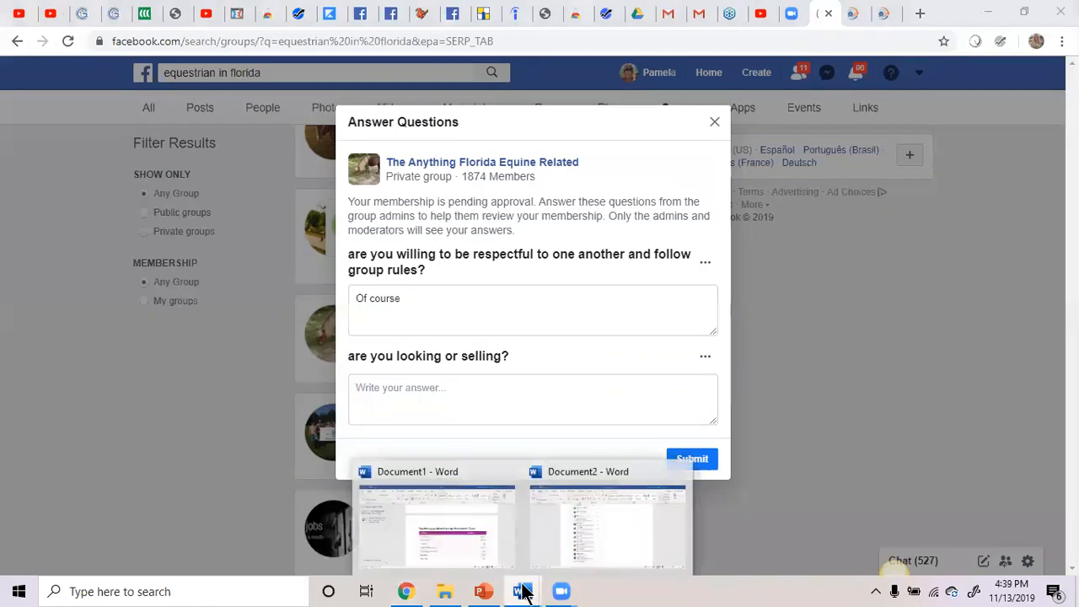
click(597, 528)
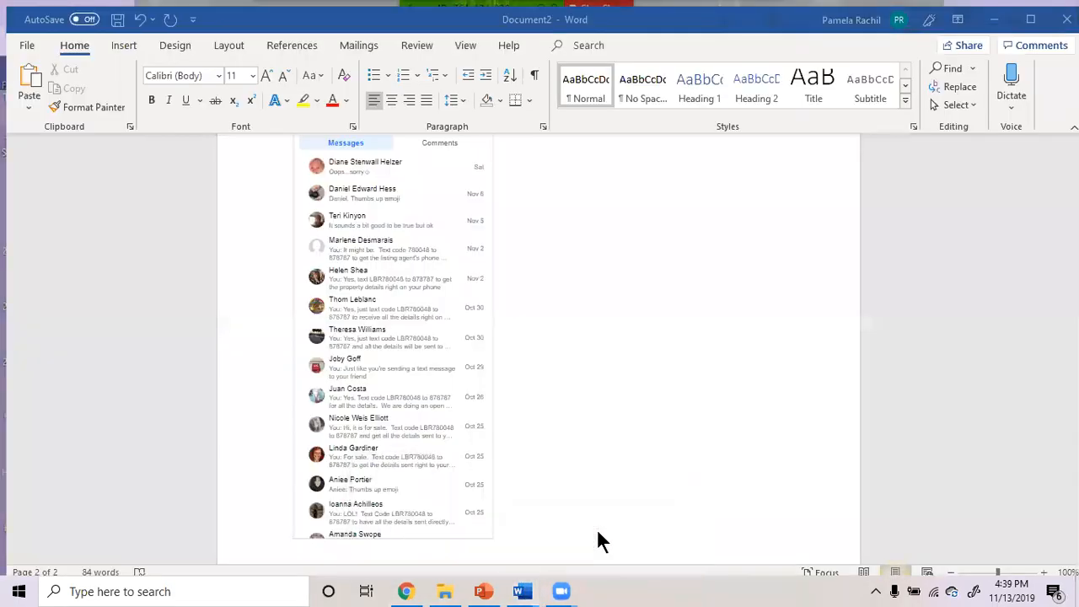
drag(1072, 419, 1072, 216)
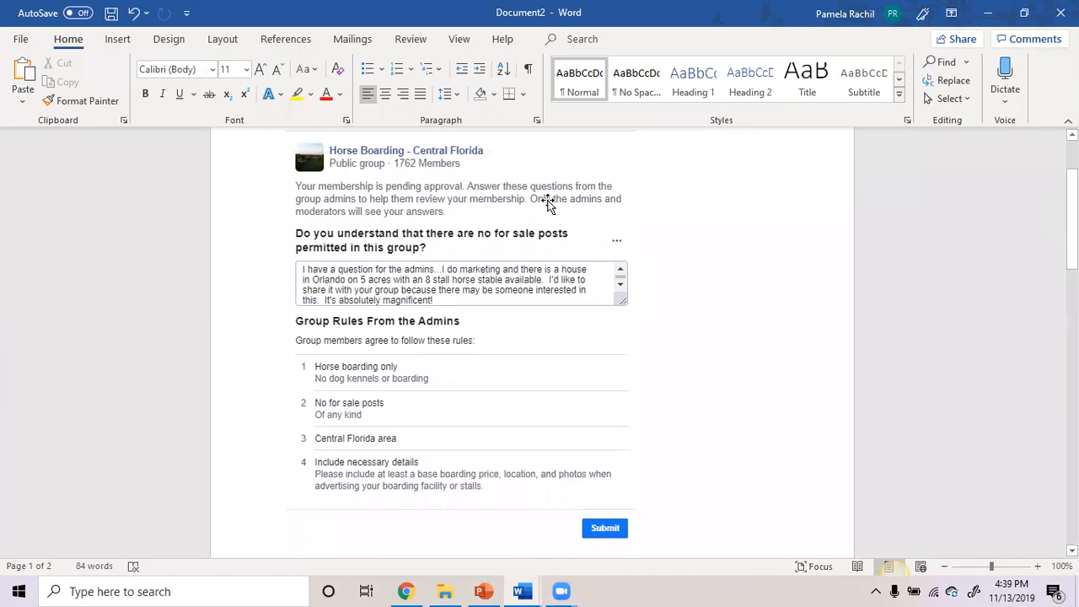
click(446, 300)
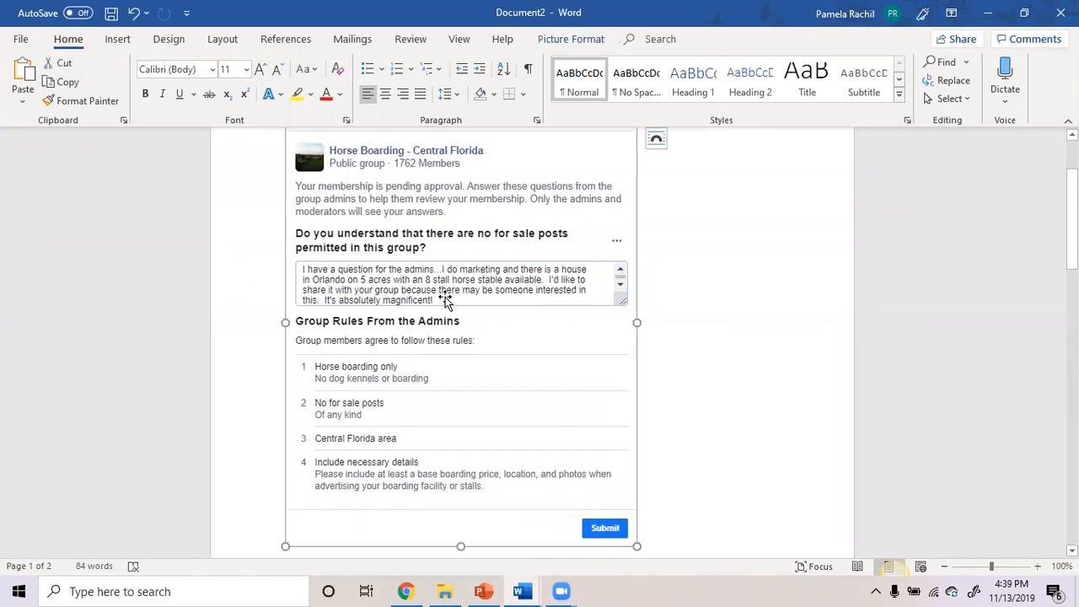
click(732, 301)
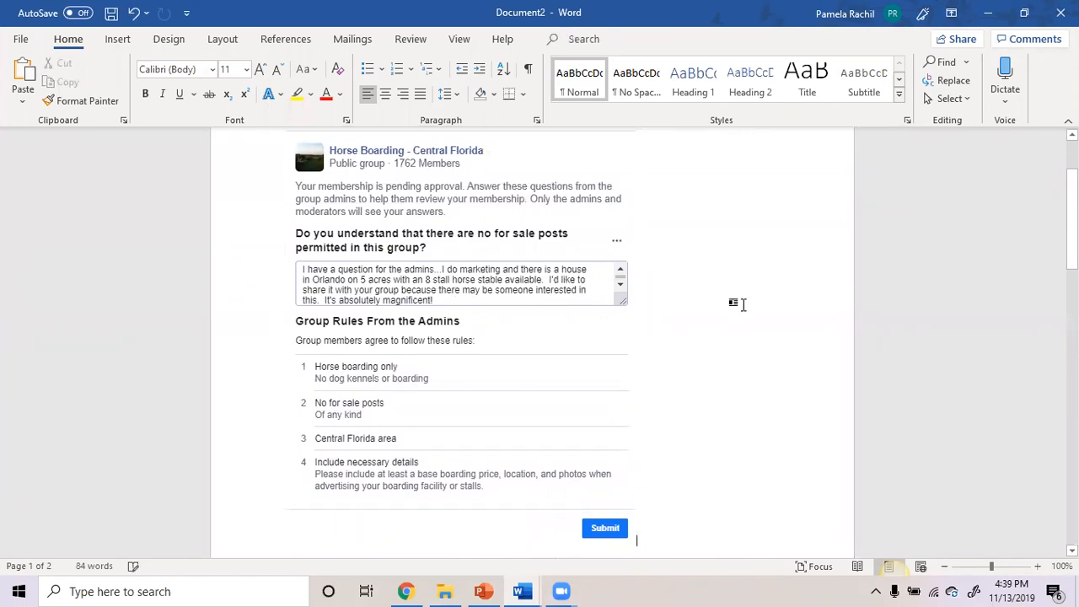
click(989, 13)
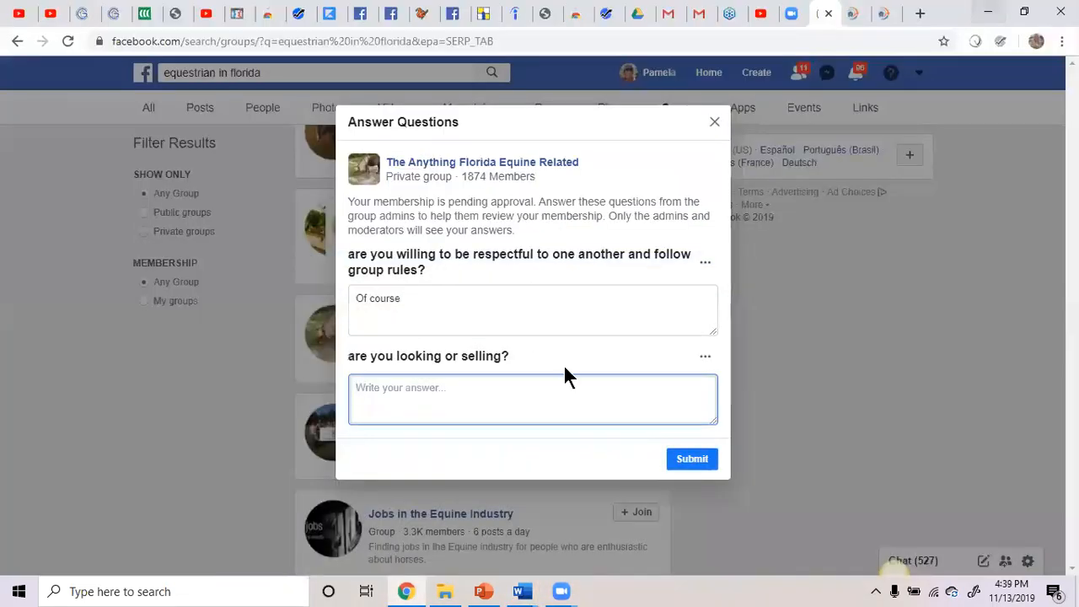
Step: Answer the looking-or-selling question with "selling a gorgeous property in Orlando with an 8 stall horse barn on 5 acres!" and submit
text(sel)
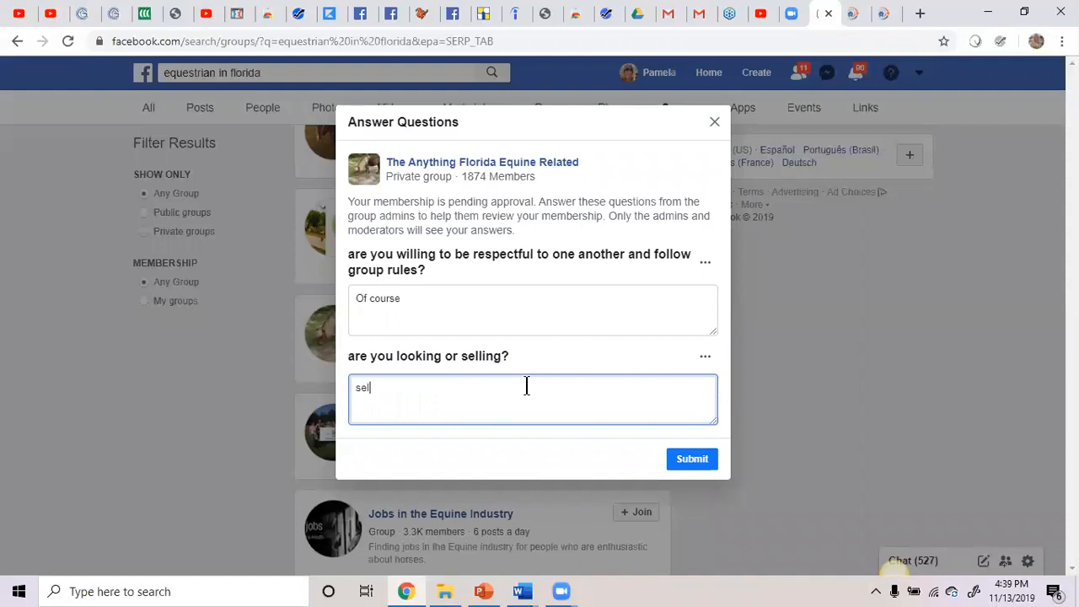
text(ling a gorgeous property in)
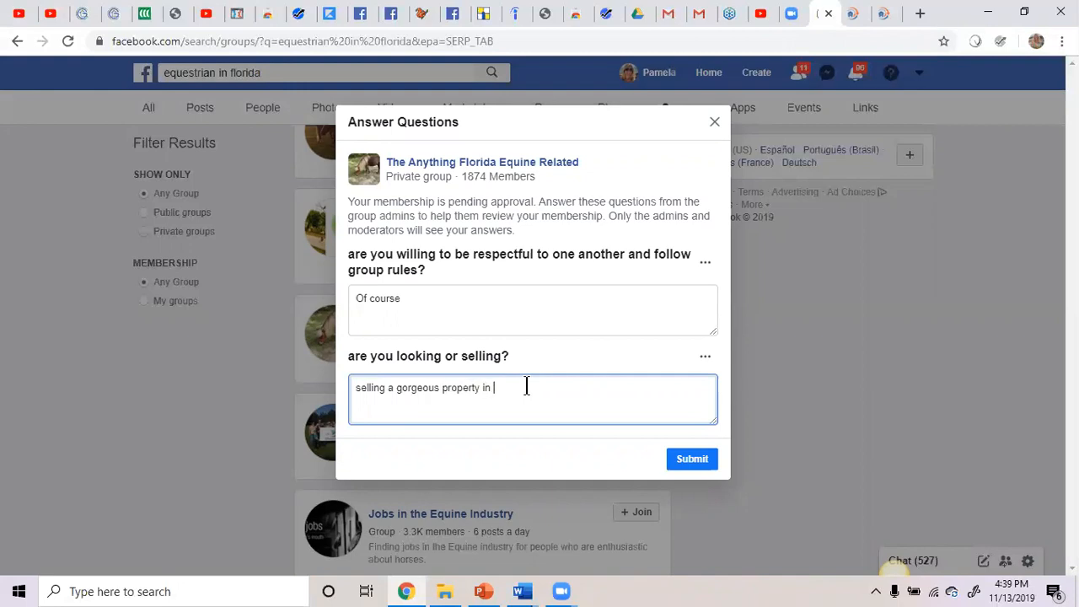
text( Orlando with an 8 stall horse barn on )
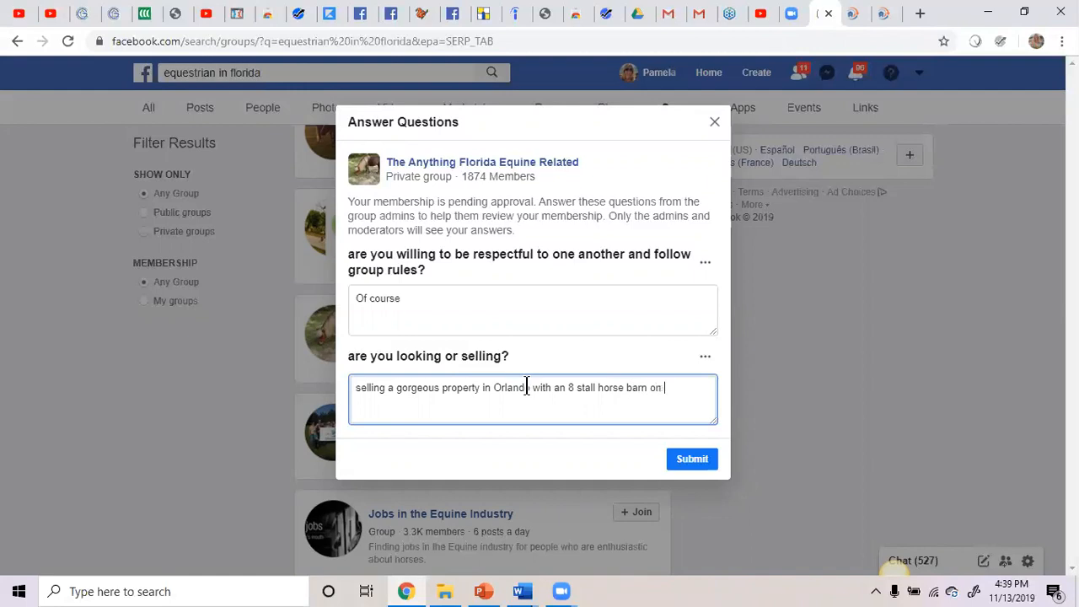
text(5 acres!)
click(694, 462)
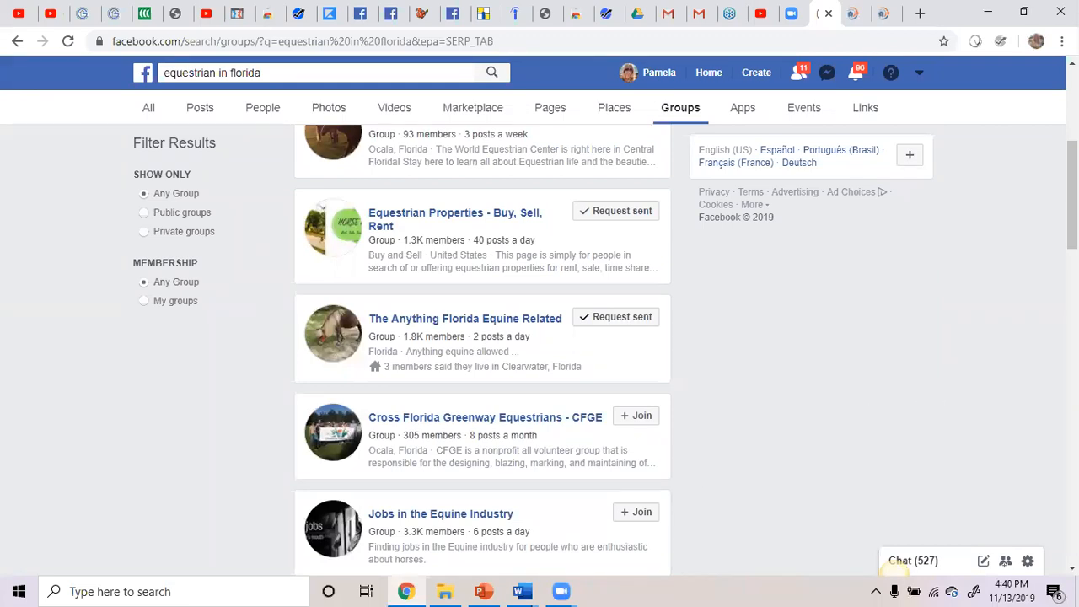
Step: Request to join Florida Horse & Tack, agreeing to its rules and mentioning the 5-acre Orlando equine property with an 8 stall horse stable
scroll(483, 341, down, 3)
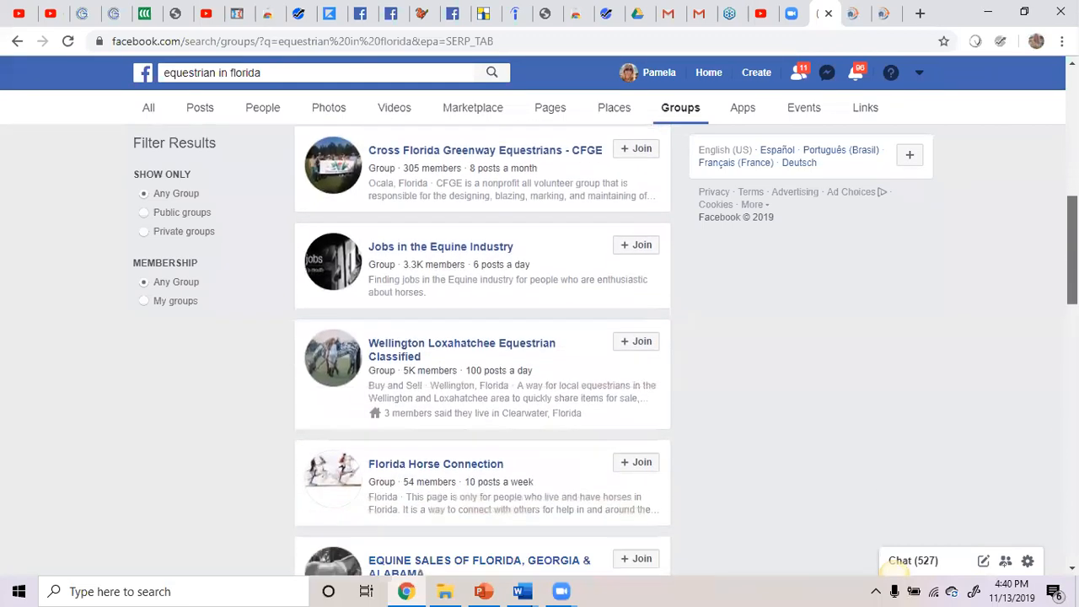
scroll(482, 342, down, 2)
scroll(483, 342, down, 2)
scroll(482, 341, down, 1)
scroll(483, 341, down, 1)
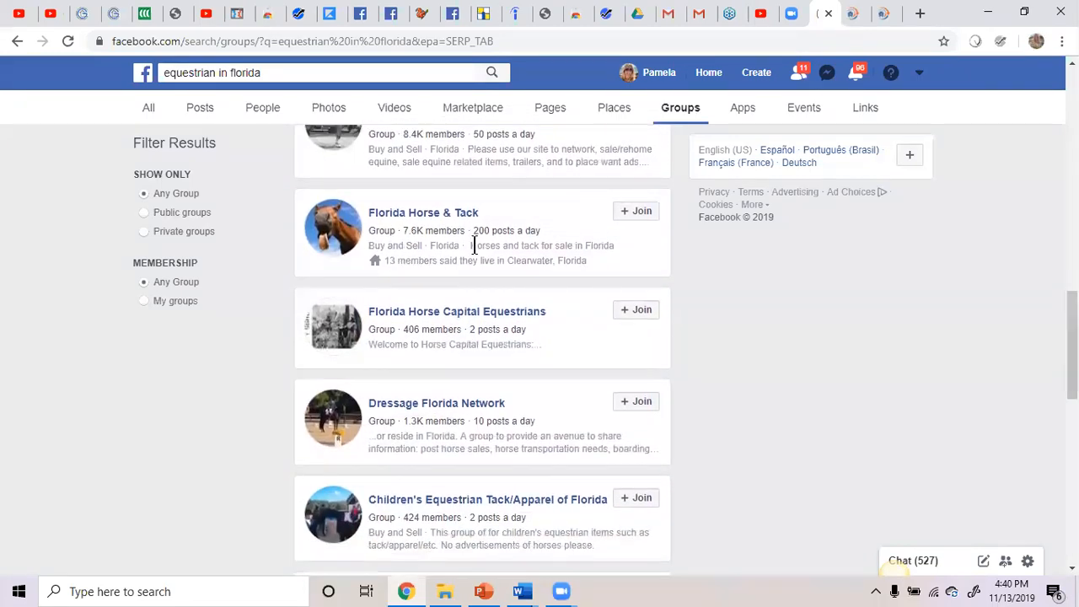
click(634, 212)
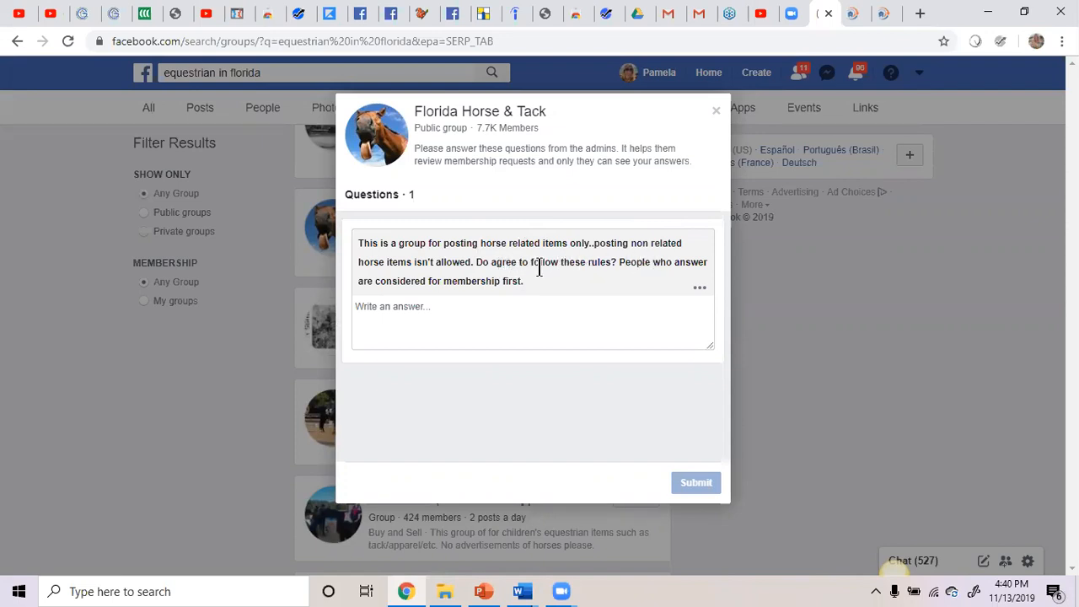
click(392, 316)
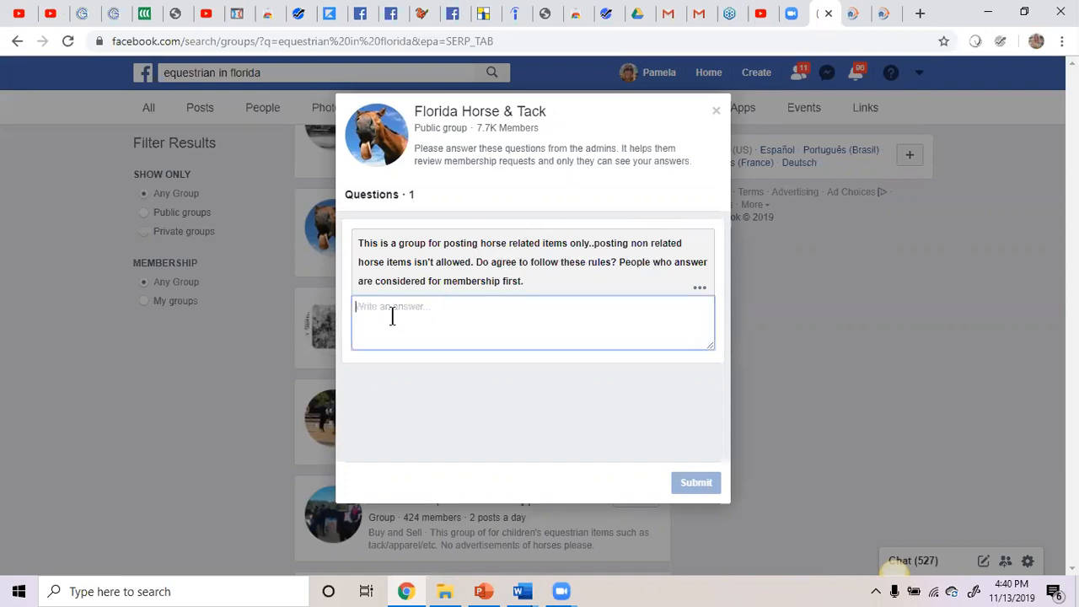
text(Yes and I actually have )
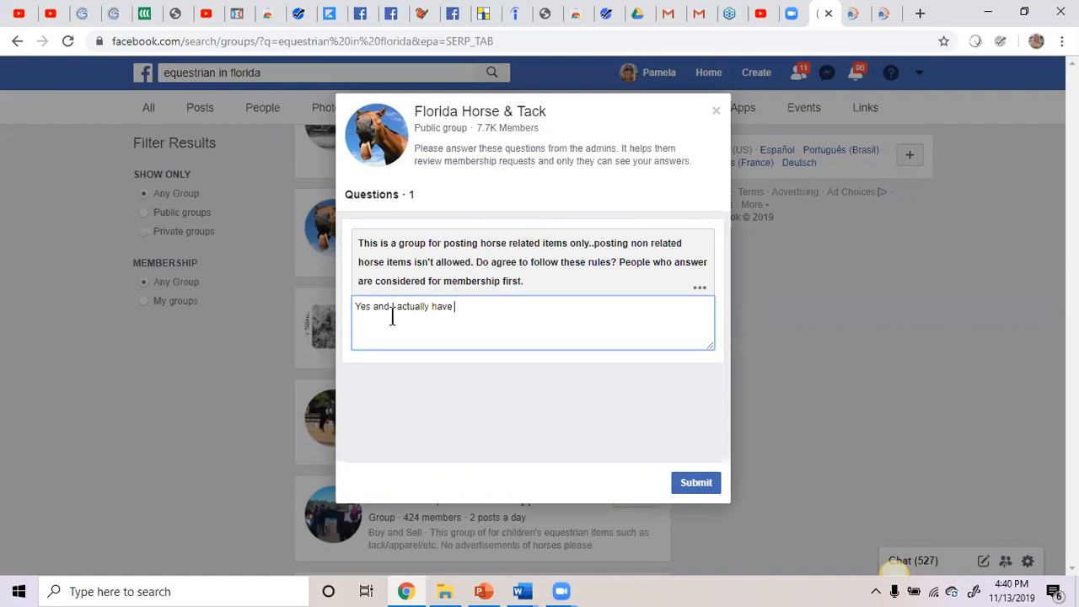
text(a equine property in Orl)
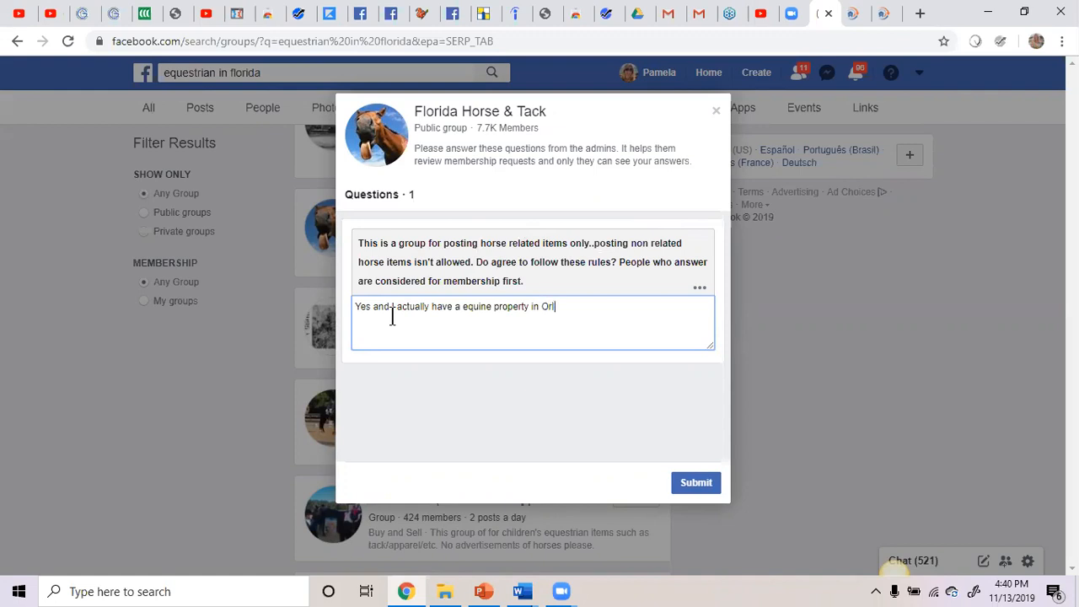
text(ando on 5 acres with a 8 st)
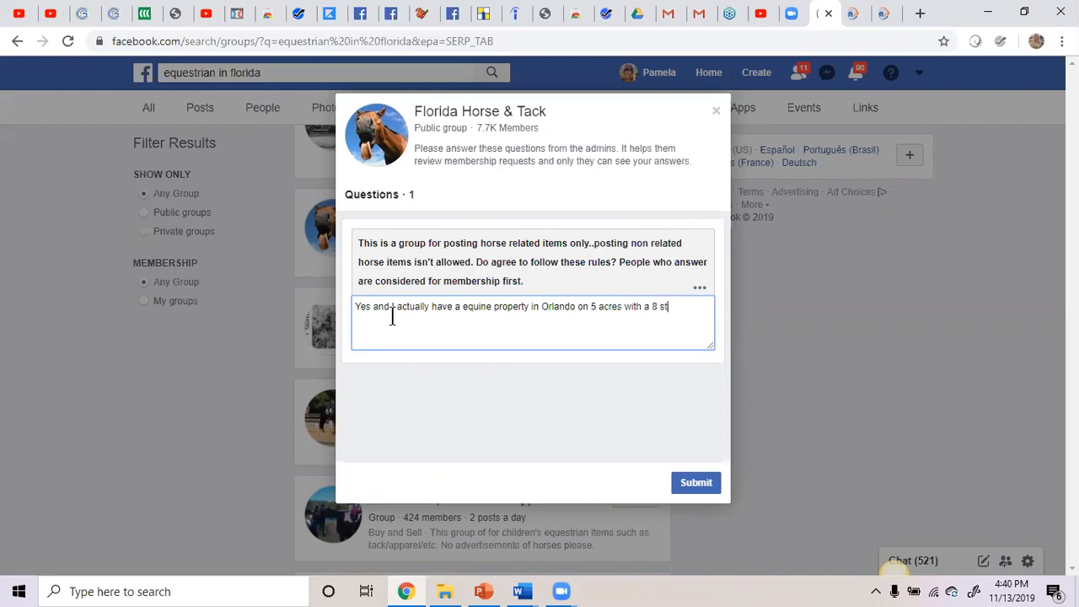
text(all horse stable.  Surely someone in the group)
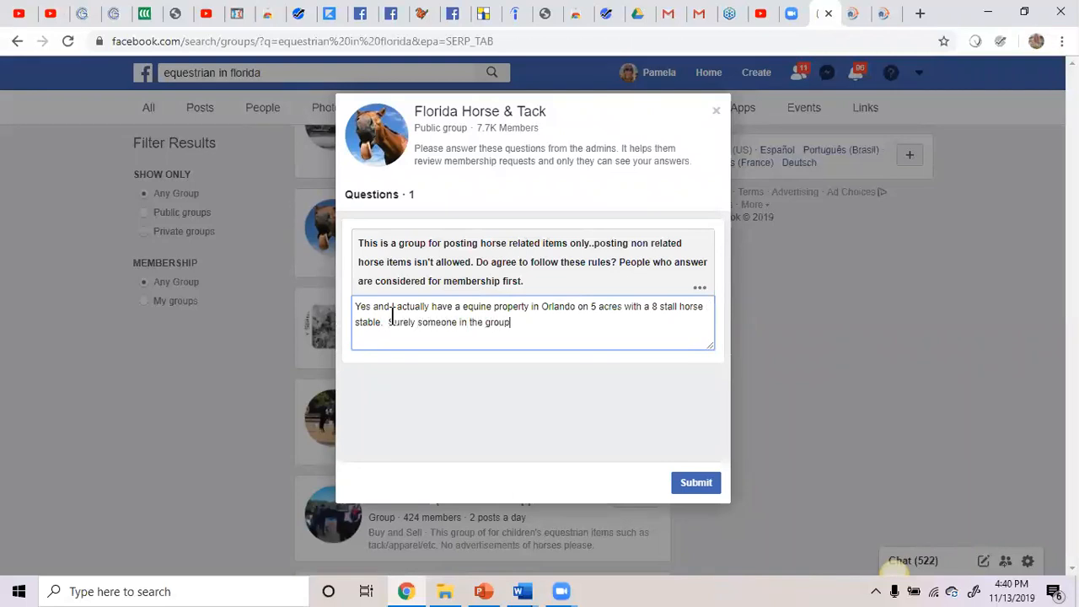
text( might be interested in this )
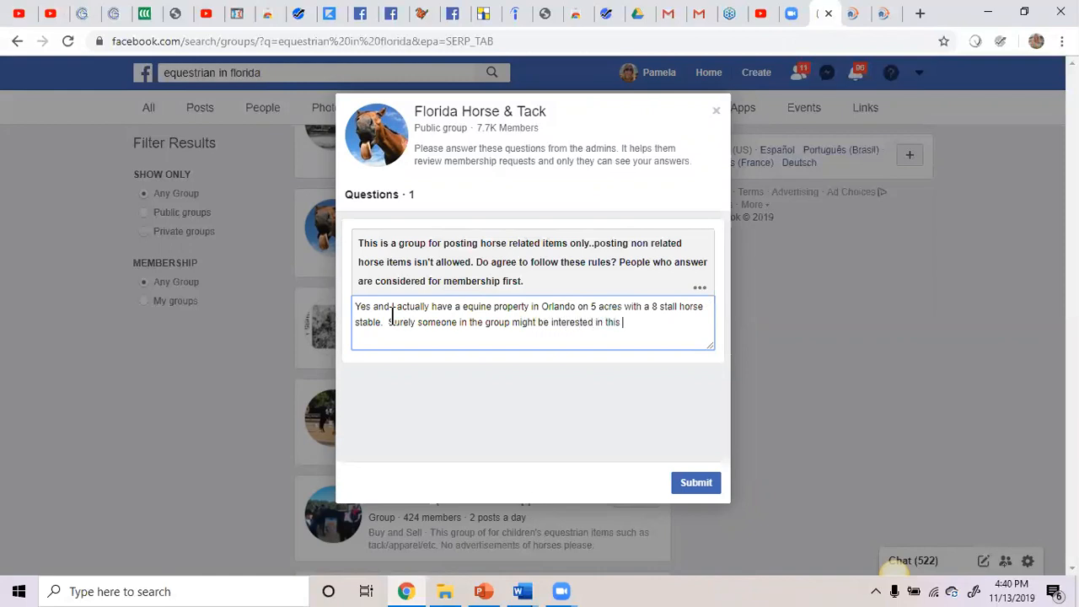
text(gorgeous place!)
click(697, 482)
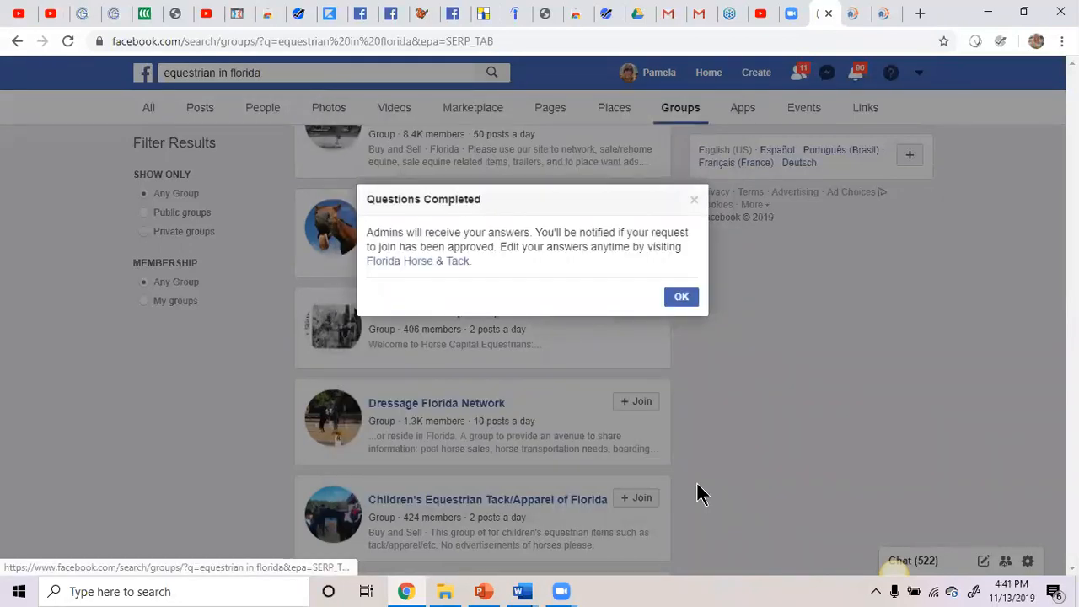
click(685, 297)
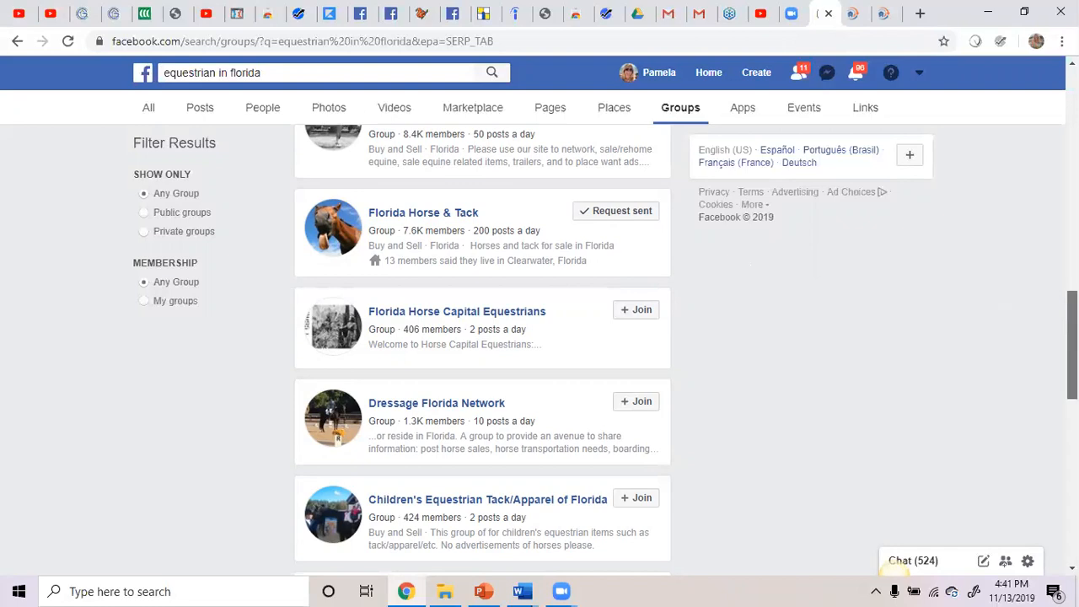
scroll(483, 350, down, 2)
scroll(483, 350, down, 4)
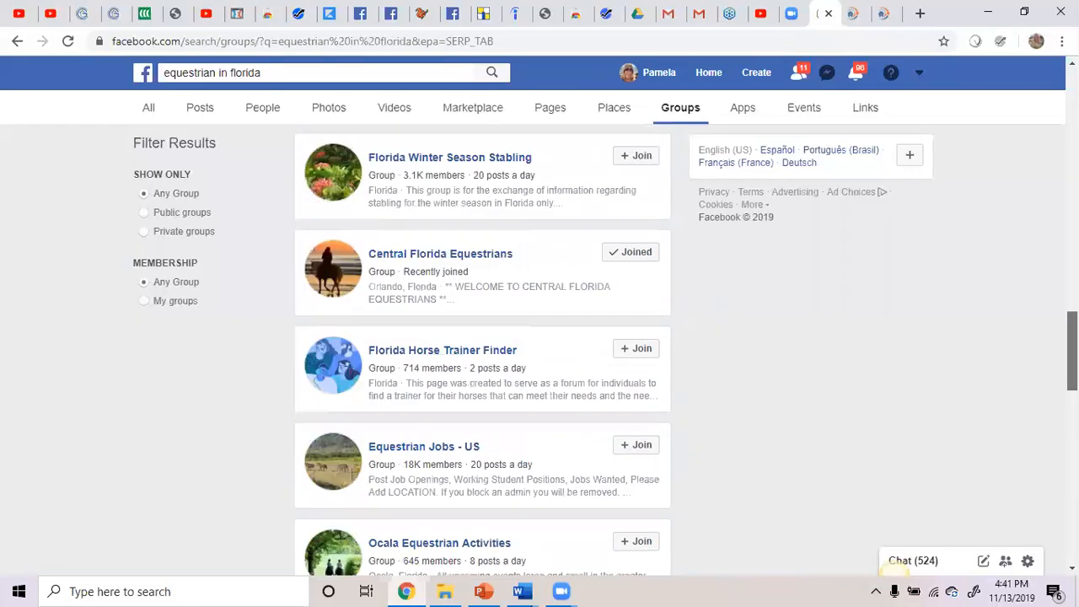
scroll(482, 350, up, 10)
scroll(483, 350, up, 1)
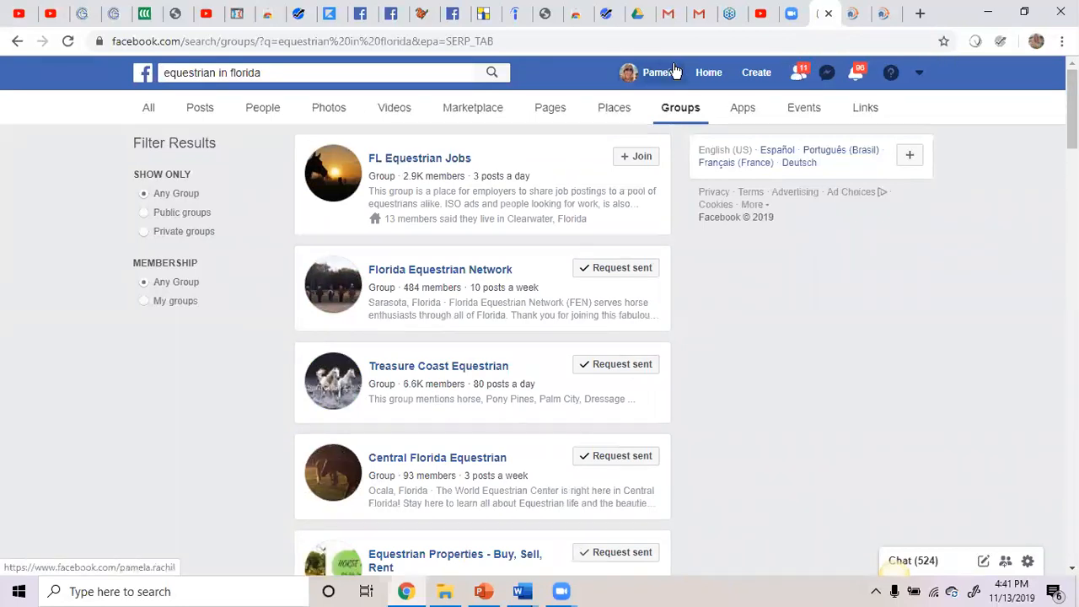
Step: Switch to Listing Booster and open the Craigslist marketing page for the $680,000 Orlando listing
click(853, 15)
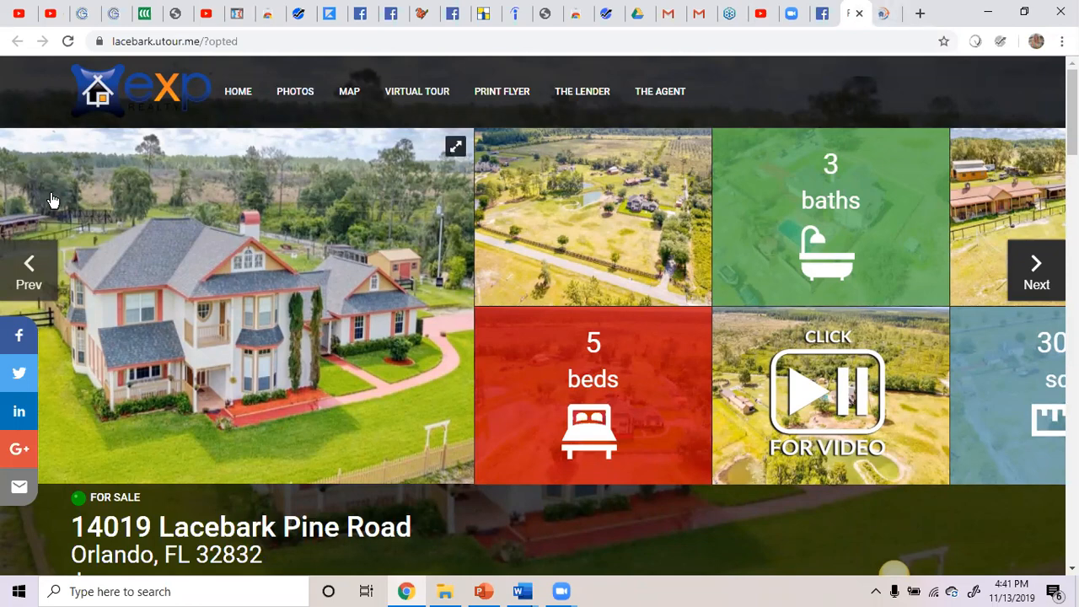
click(886, 15)
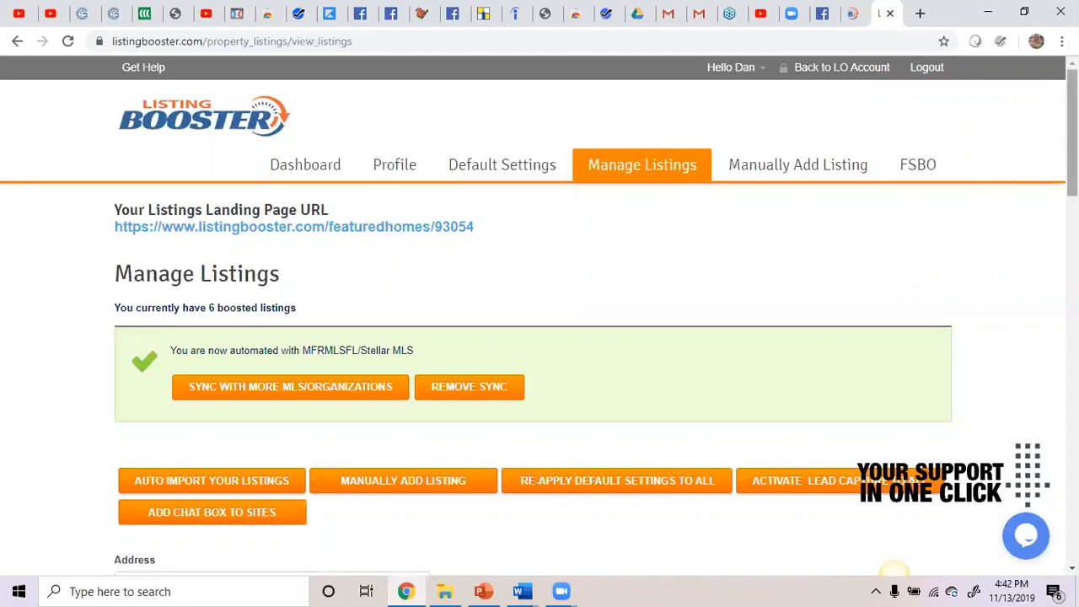
scroll(1073, 135, down, 9)
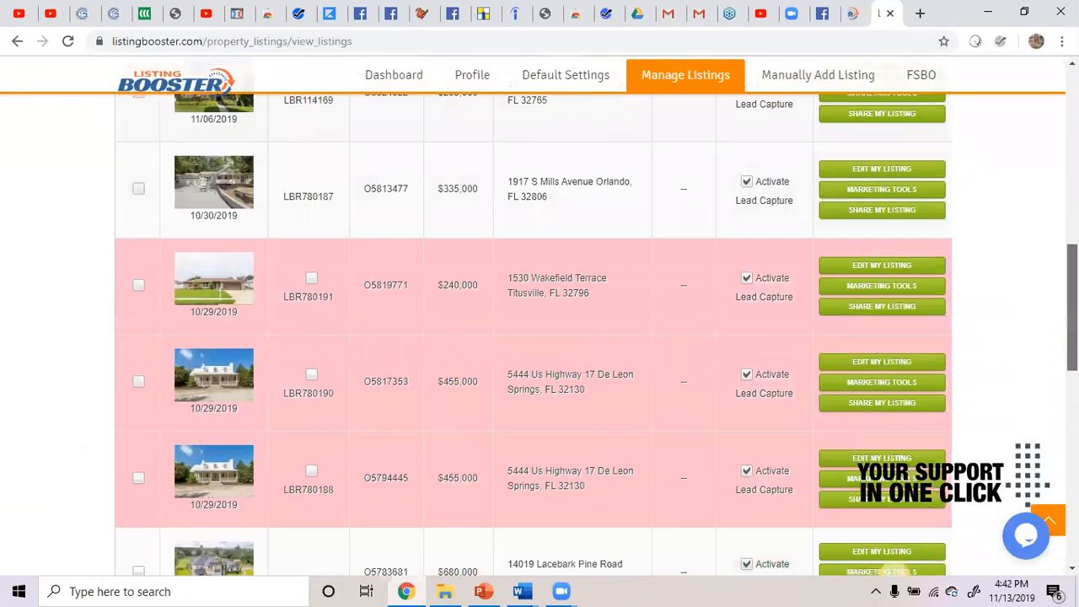
scroll(994, 270, down, 4)
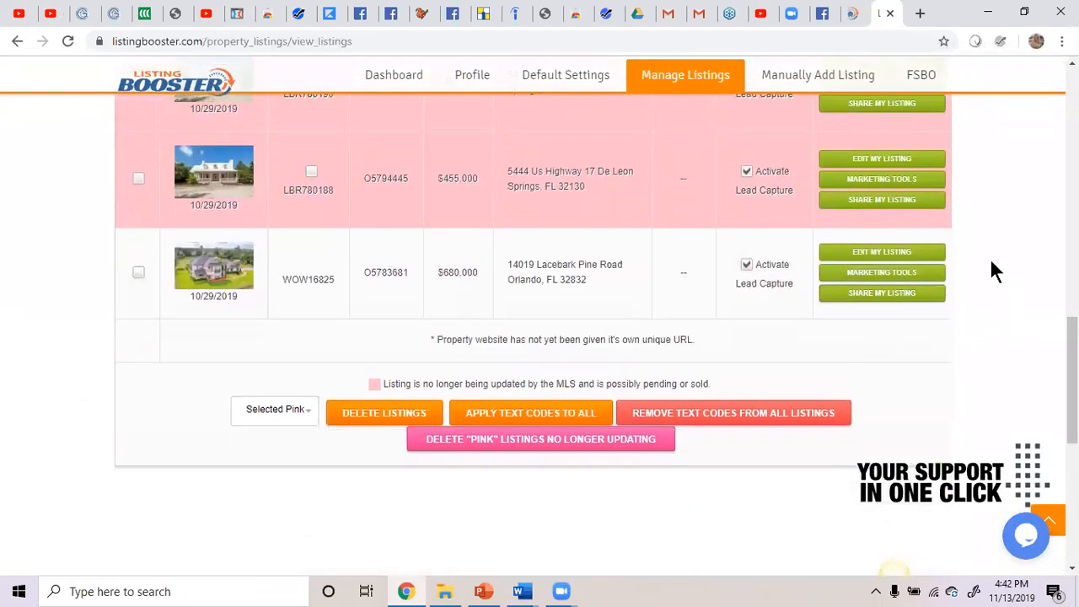
click(897, 275)
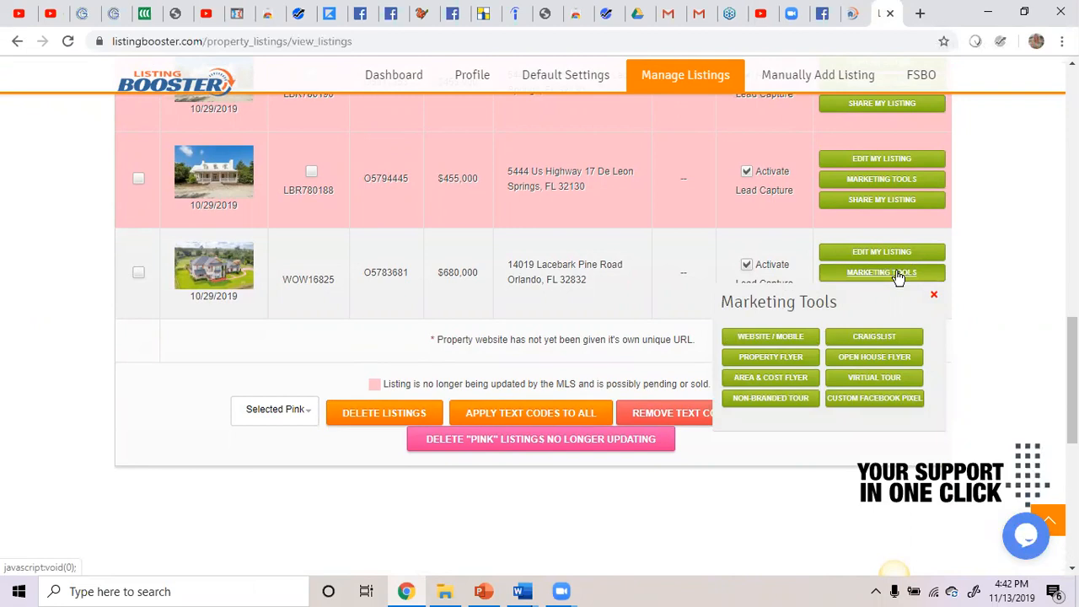
click(869, 338)
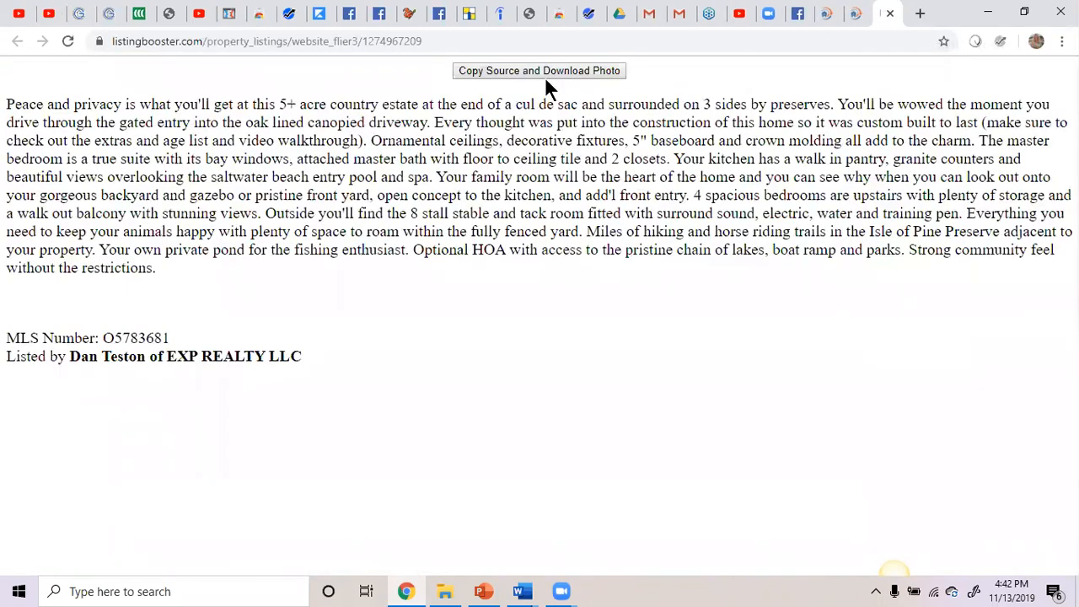
Step: Copy the listing's source text and download its photo, then close the Craigslist page
click(540, 73)
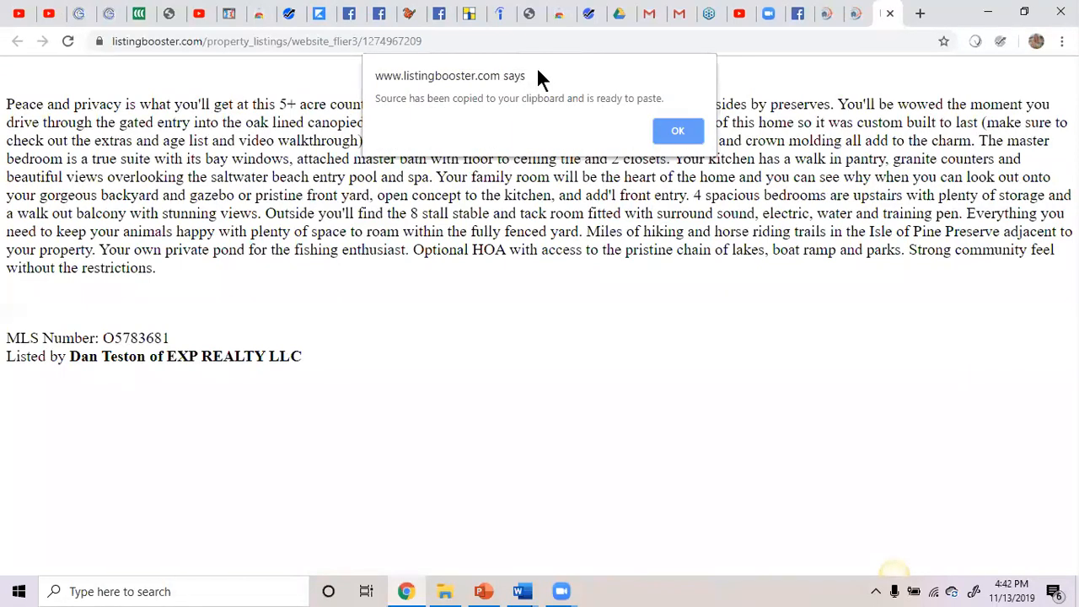
click(679, 133)
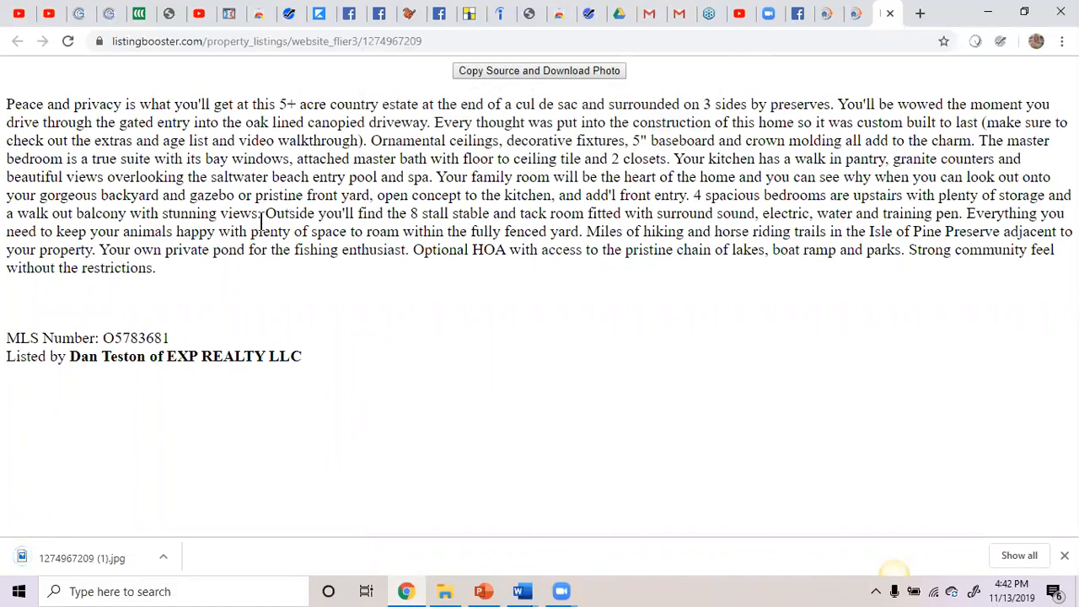
click(890, 13)
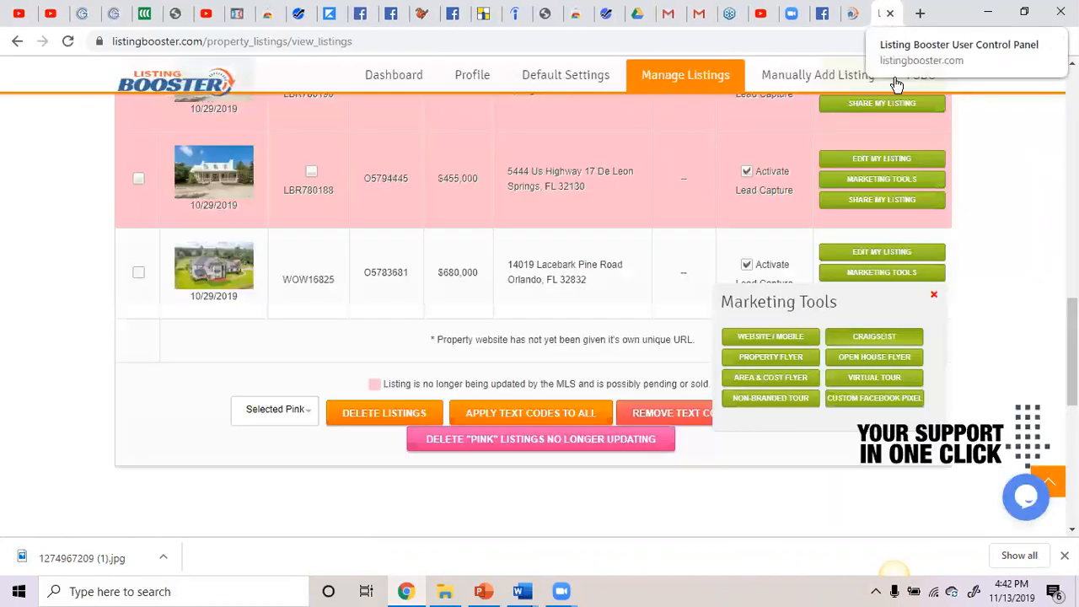
Step: Return to Facebook and go to the home news feed
click(824, 18)
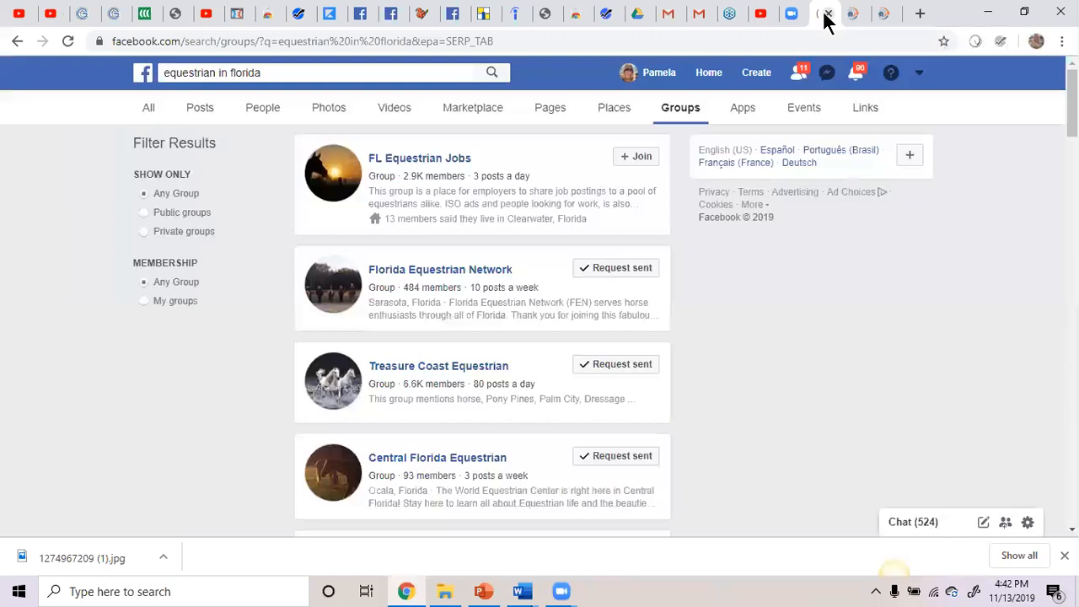
click(656, 73)
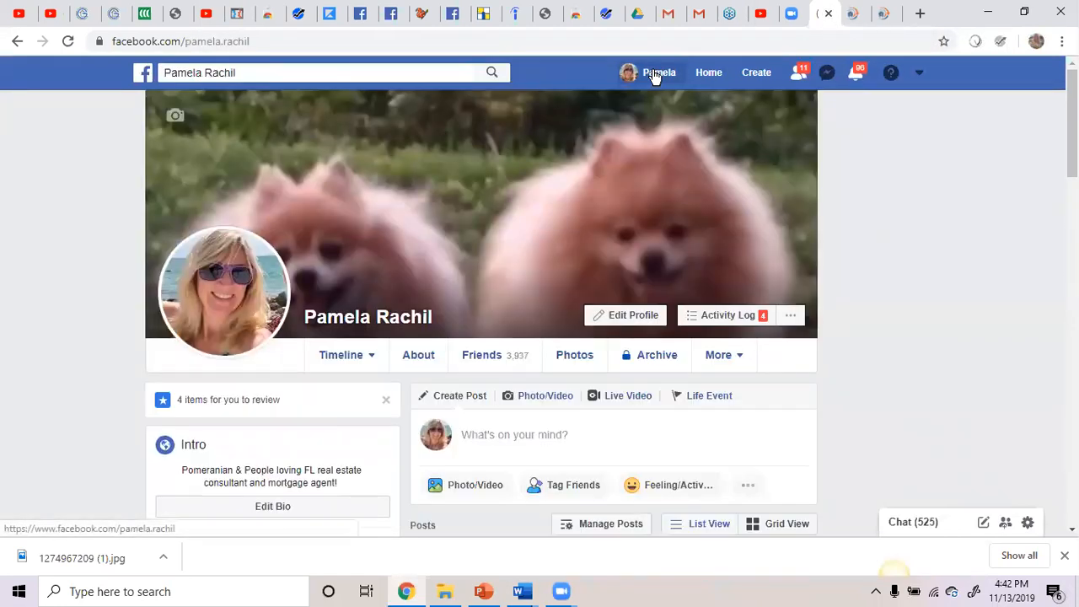
click(145, 74)
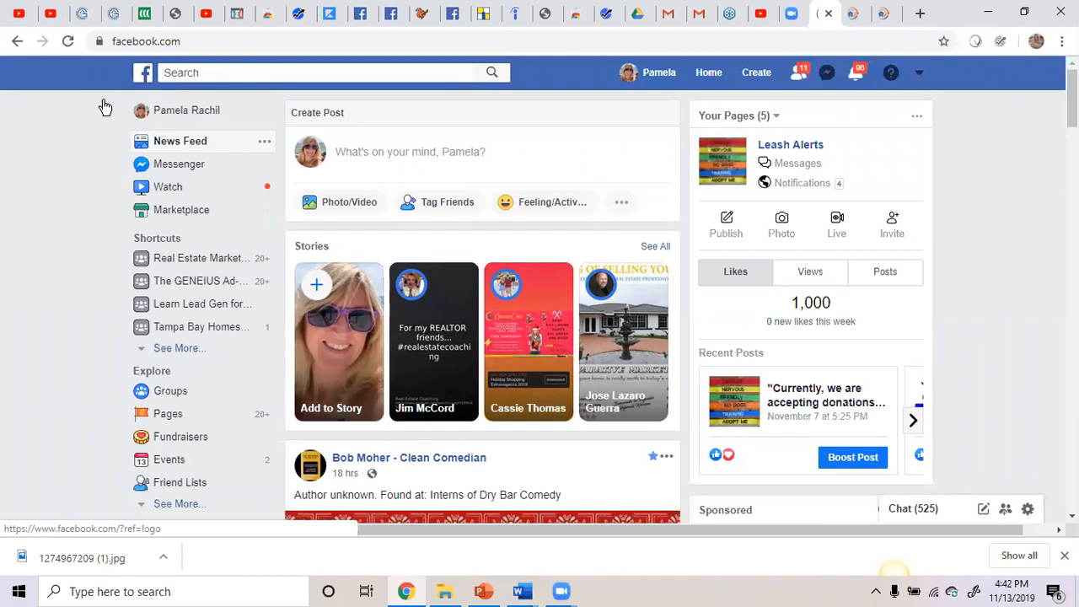
Step: Open Facebook Marketplace and start a new Item for Sale listing
click(188, 217)
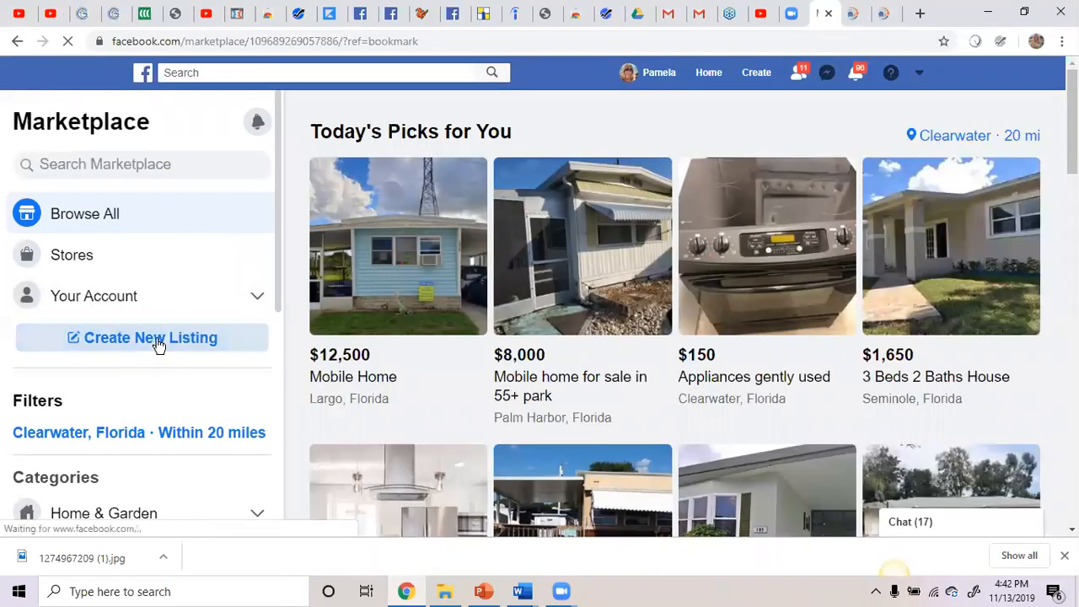
click(159, 341)
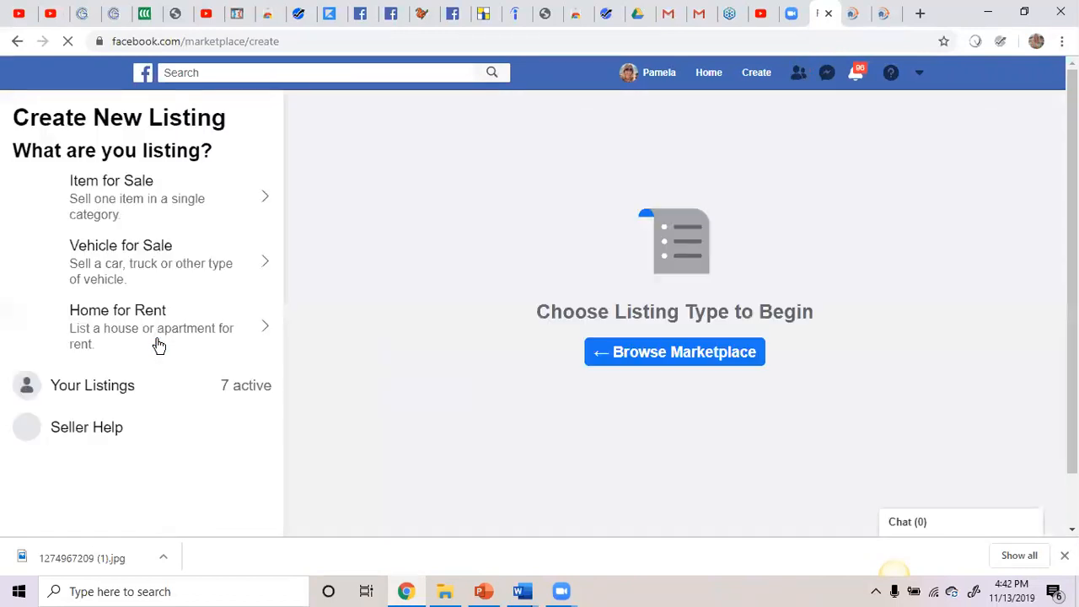
click(123, 199)
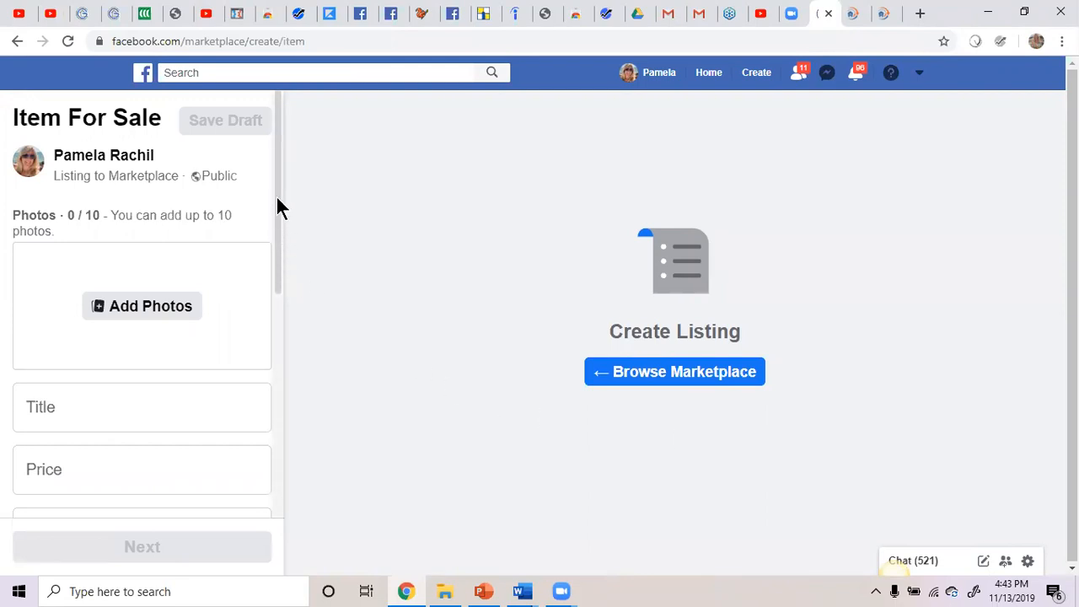
click(145, 308)
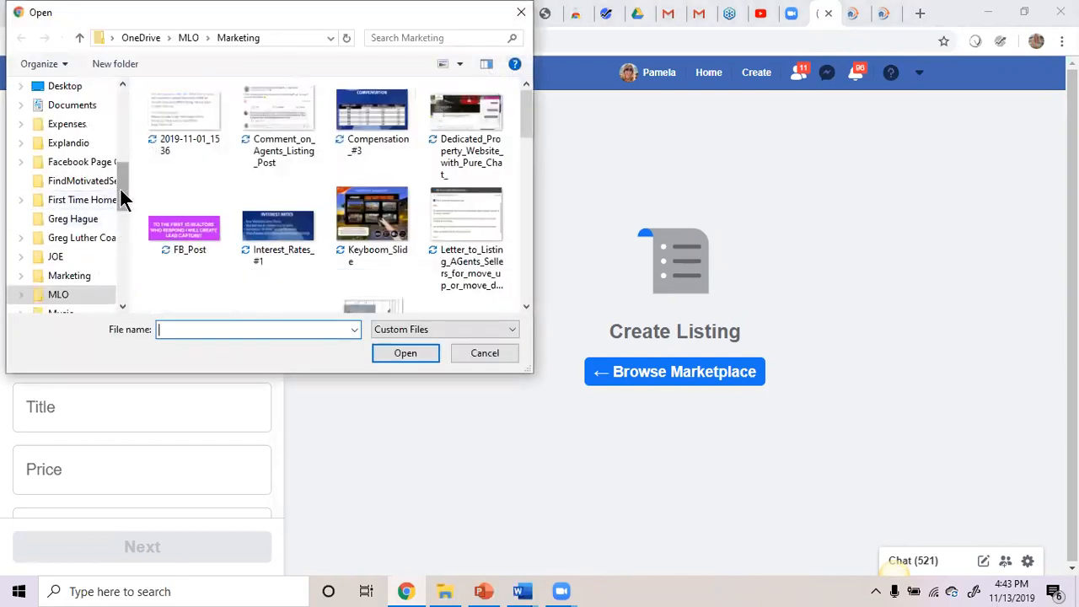
drag(120, 187, 127, 109)
click(81, 138)
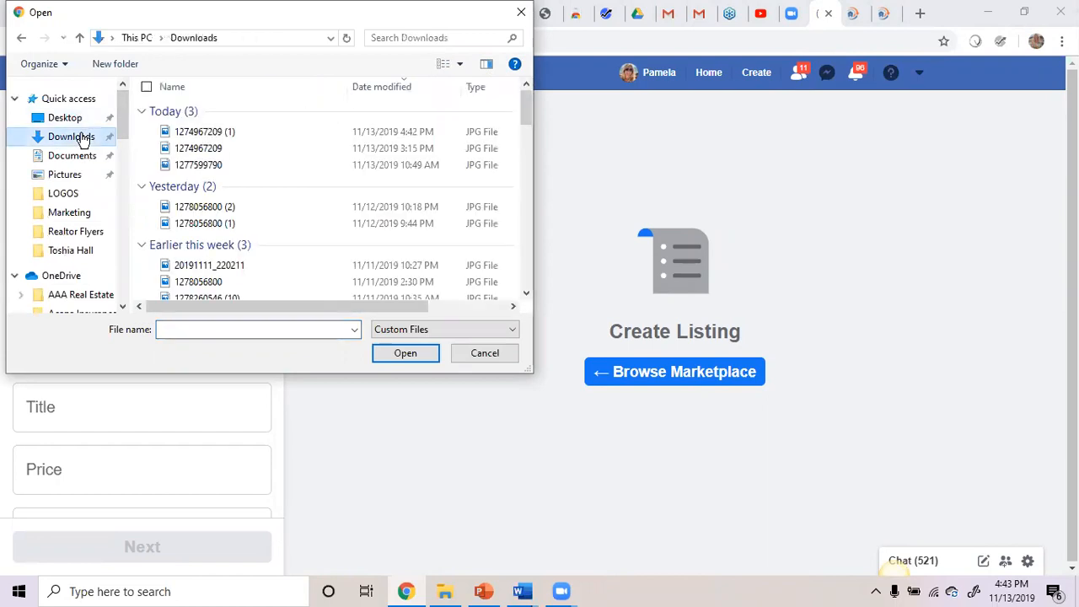
click(193, 138)
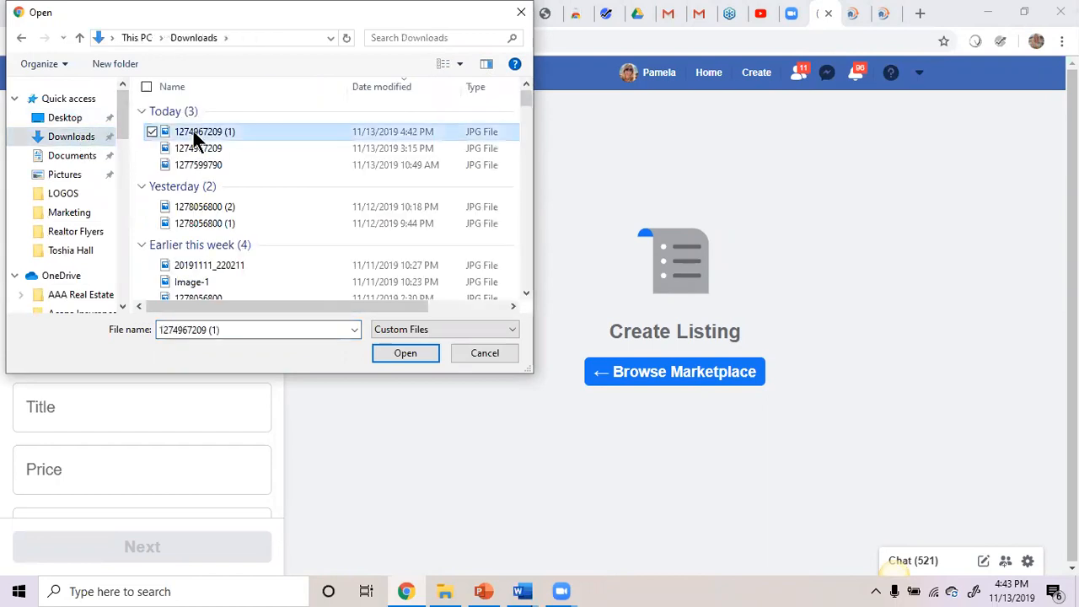
click(404, 353)
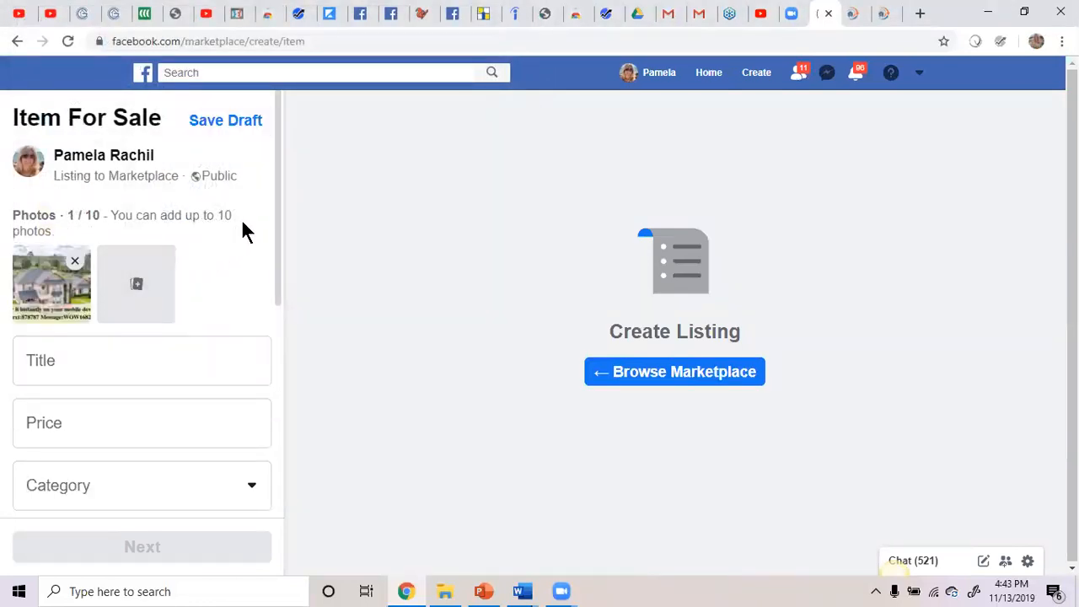
Step: Title the listing "Fairytale Castle Princess meets Mid-Western Rancher"
drag(276, 178, 278, 210)
click(100, 323)
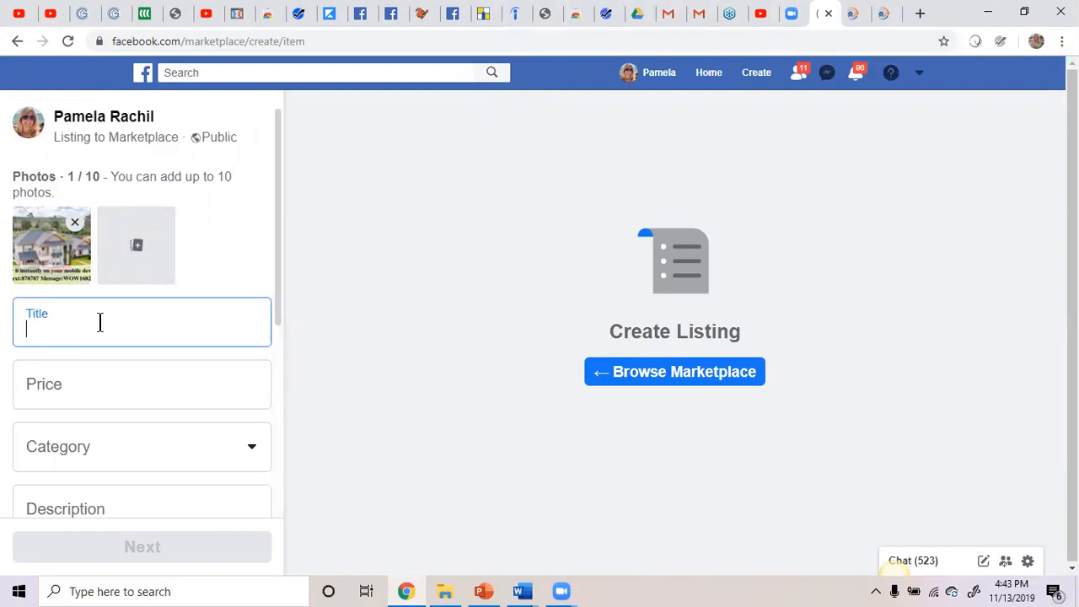
text(Fa)
text(irytale C)
text(astle Princ)
text(ess meets Mid=)
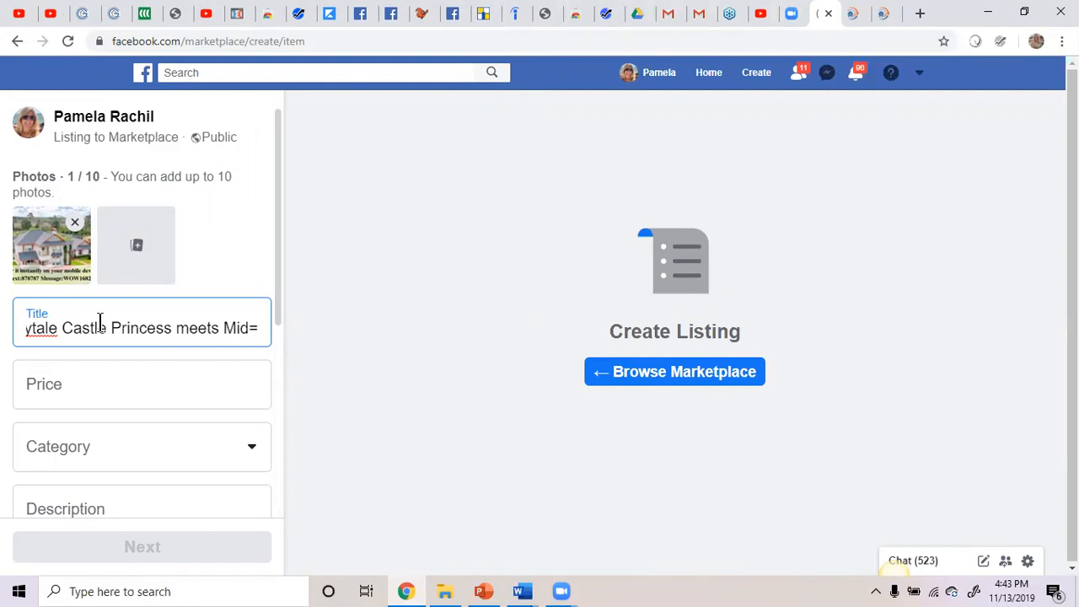
key(BackSpace)
text(-)
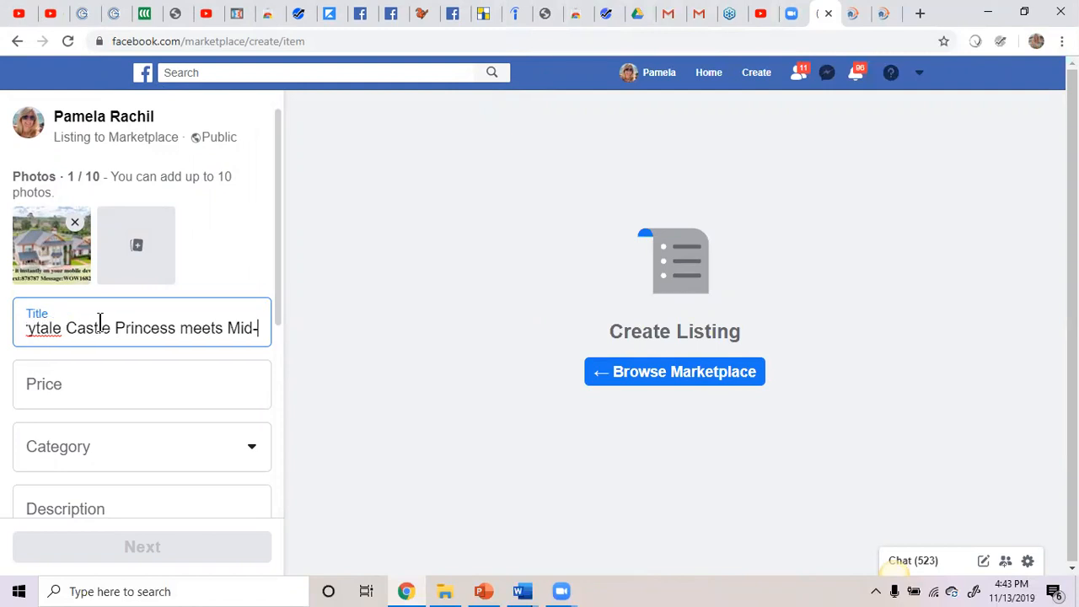
text(Western )
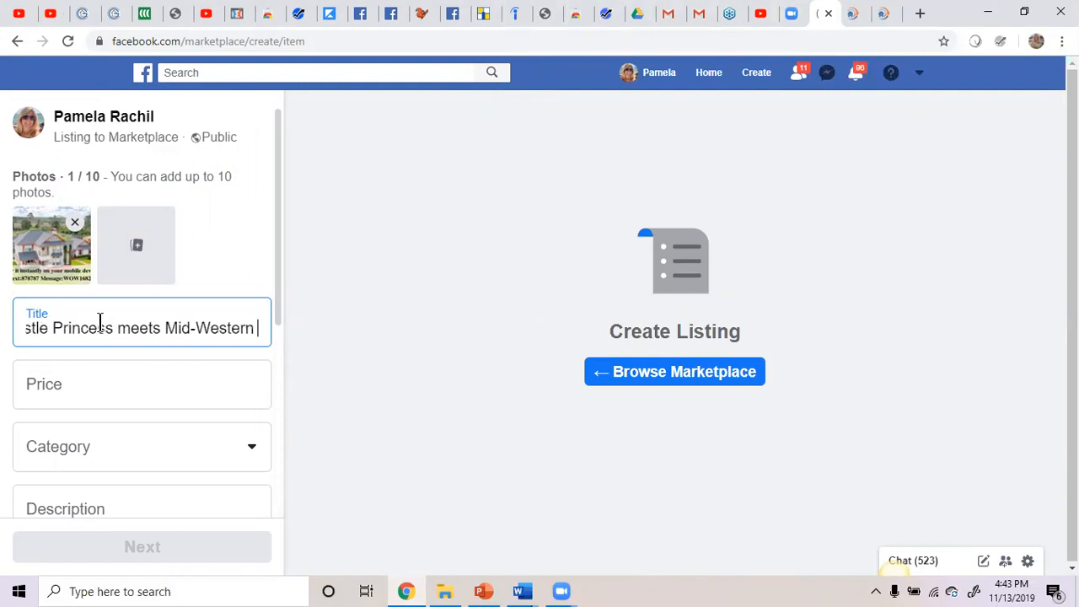
text(Rancher)
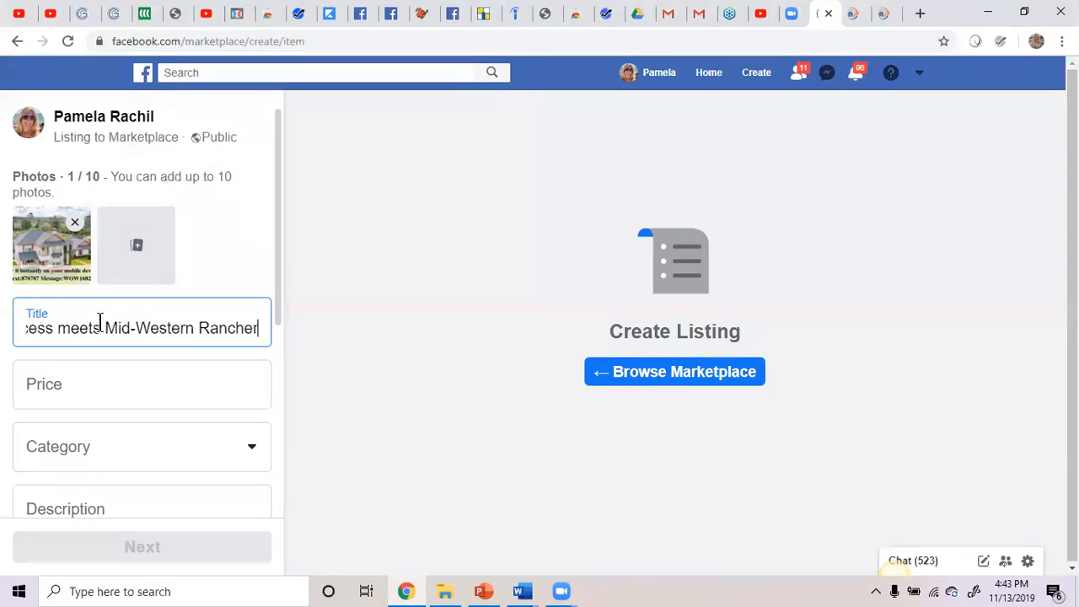
Step: Set the listing's price to $680 and its category to Household
click(70, 384)
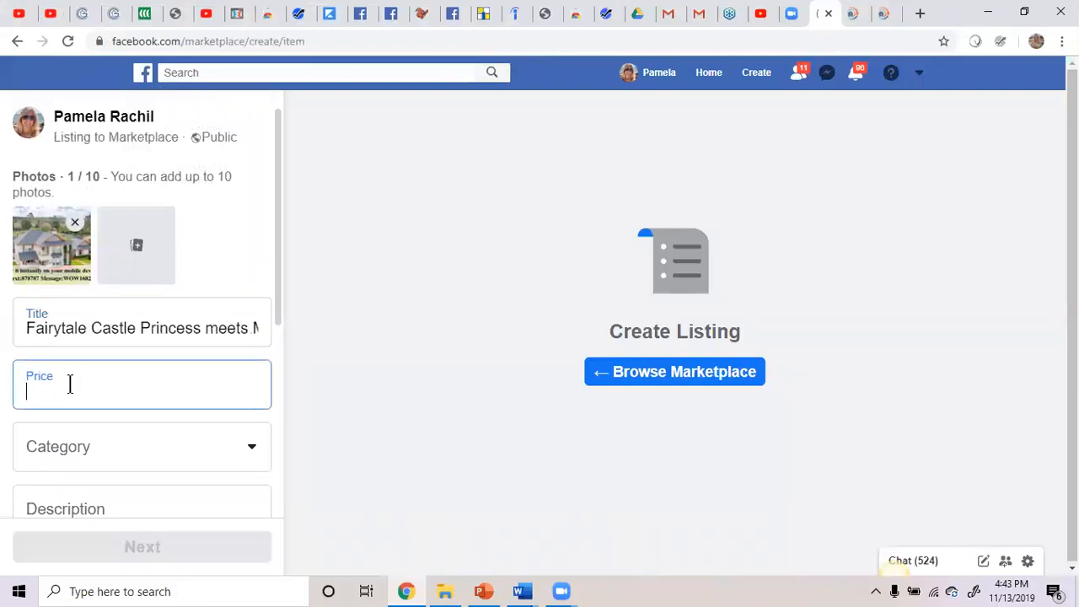
text(680)
drag(275, 226, 279, 320)
click(255, 266)
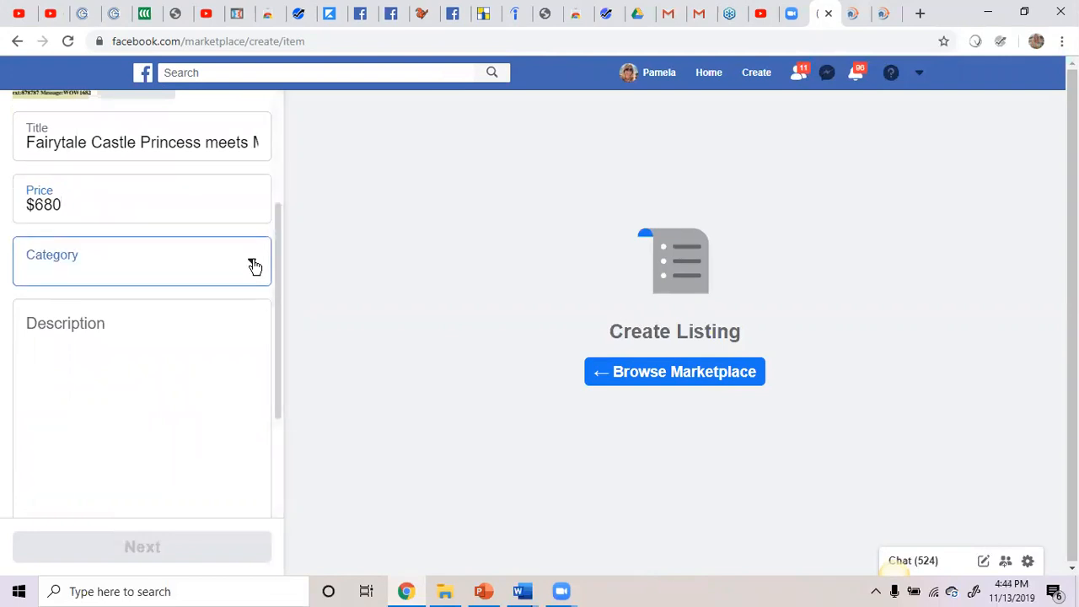
mouse_move(265, 313)
mouse_down()
mouse_move(247, 511)
mouse_move(261, 306)
mouse_up()
click(103, 415)
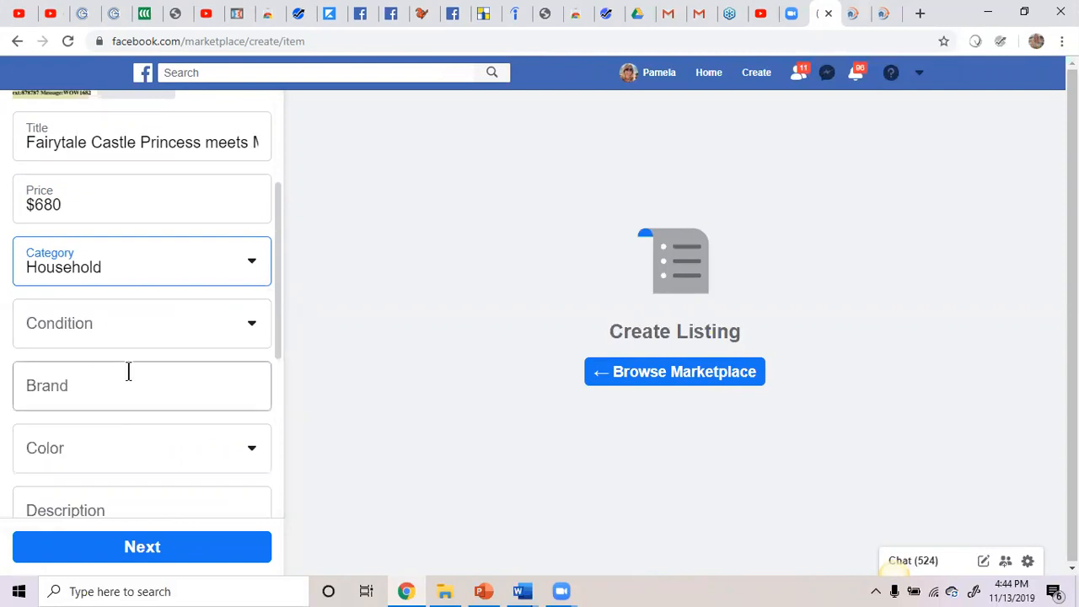
Step: Switch to the Word document Document2 and copy the whole property description paragraph beginning "Fairytale Castle Princess"
drag(275, 282, 280, 379)
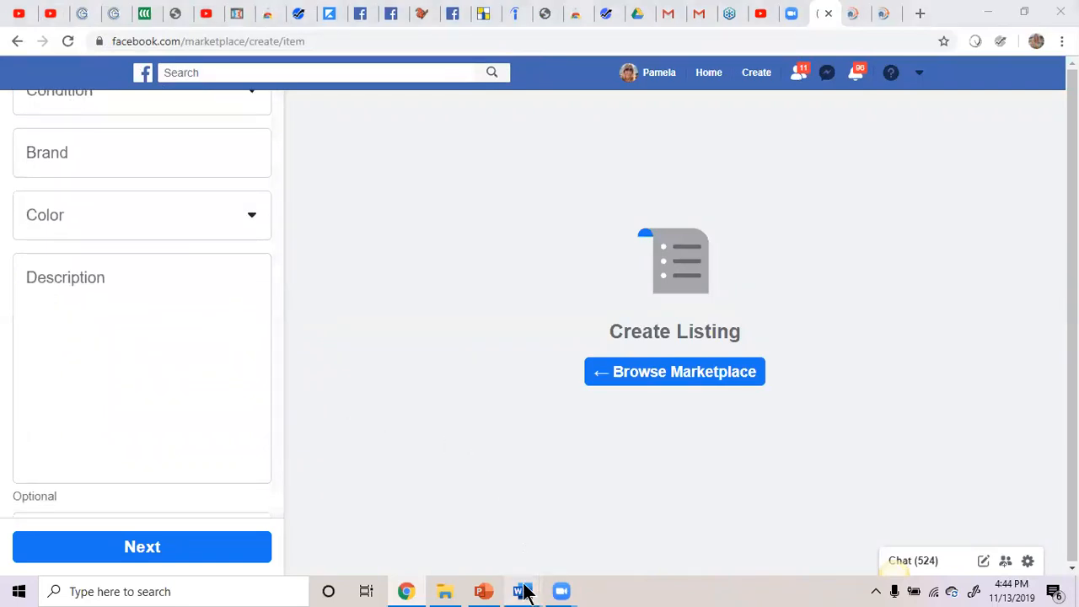
mouse_move(522, 591)
click(610, 549)
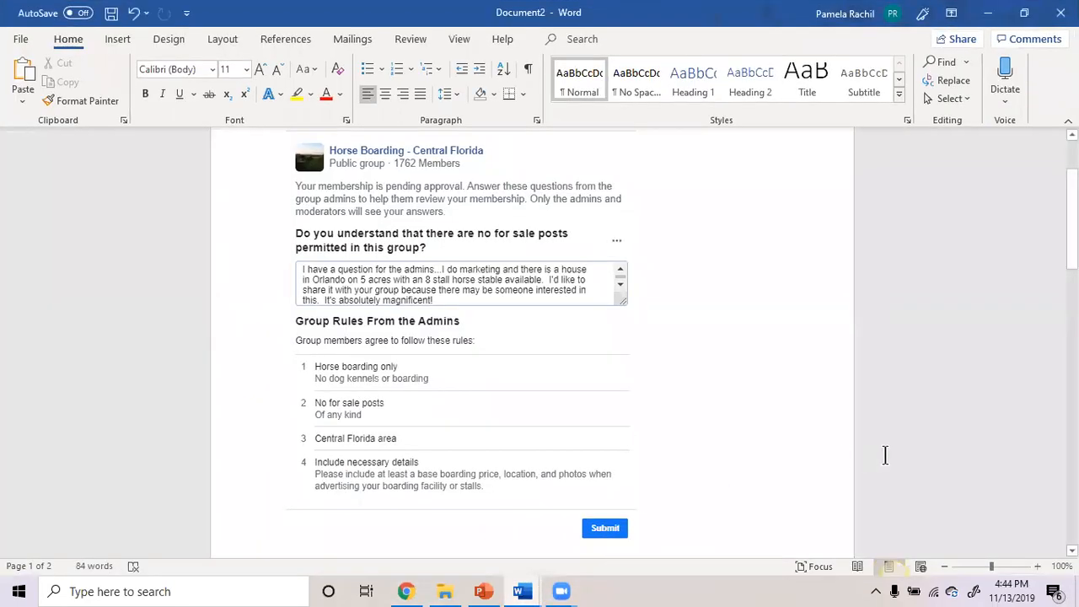
scroll(1071, 211, down, 5)
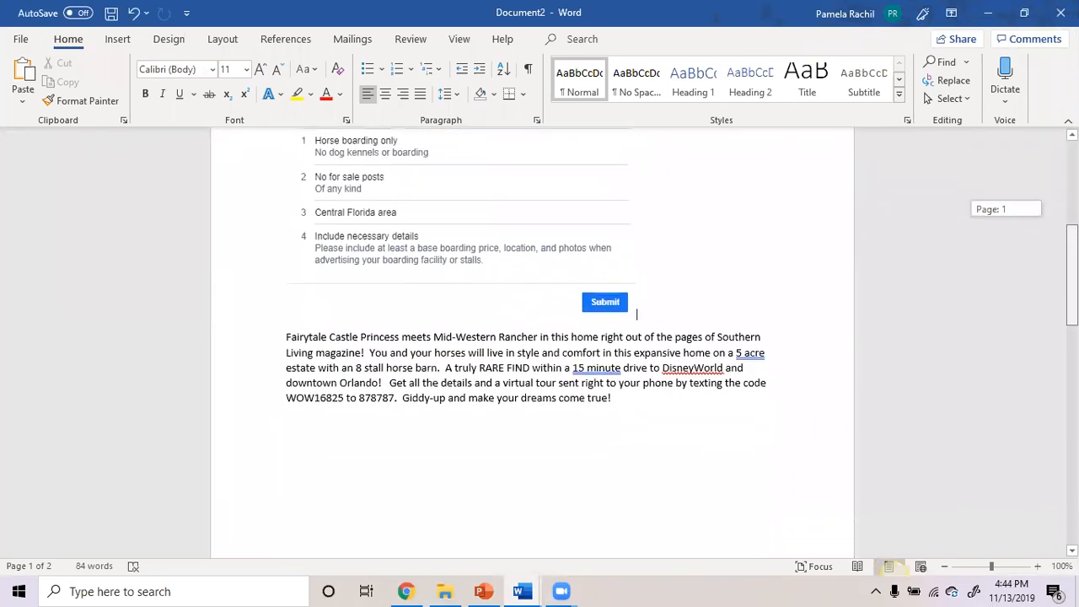
drag(632, 384, 293, 337)
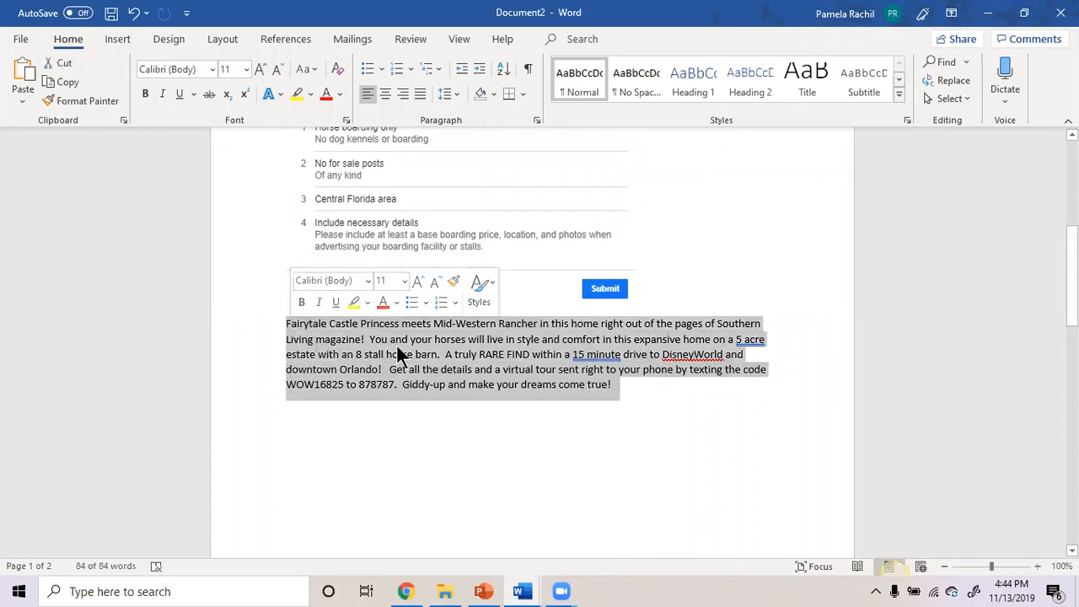
right_click(417, 346)
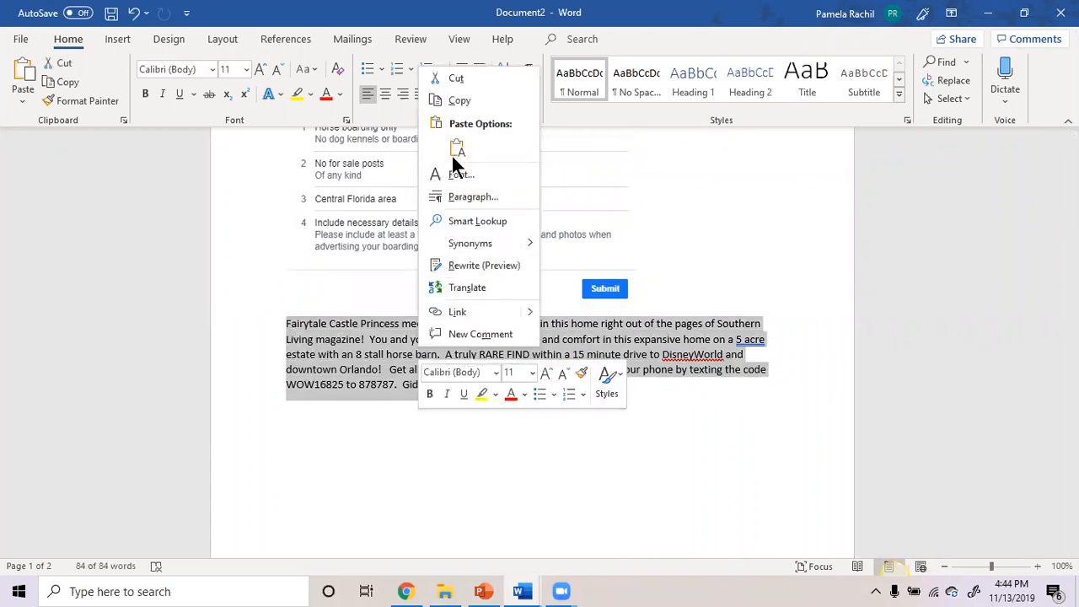
click(455, 101)
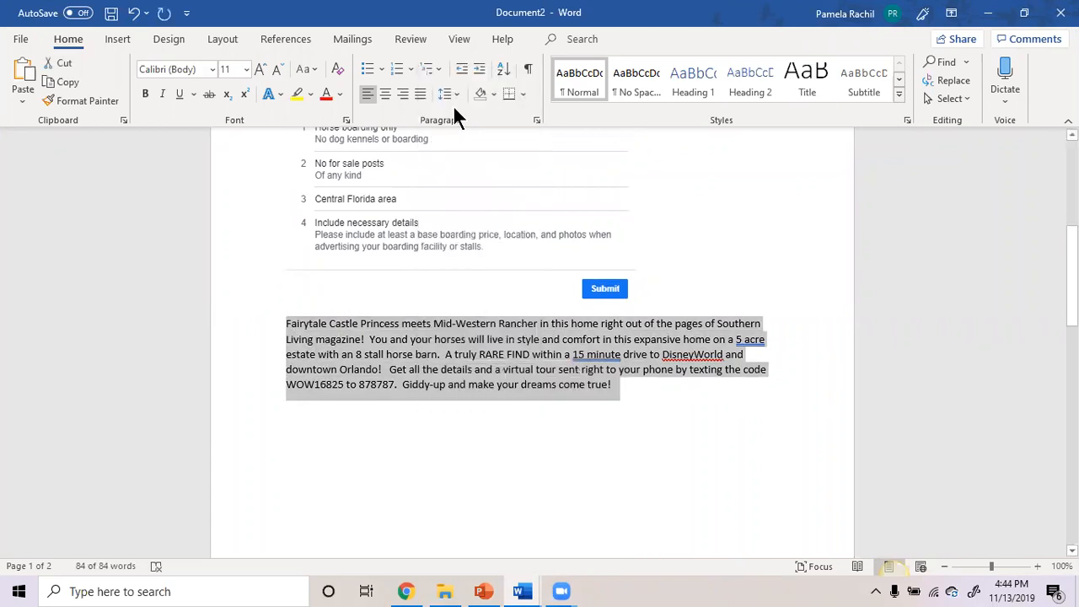
Step: Return to the Facebook listing, paste the copied text as its description and continue to the List in More Places stage
click(990, 16)
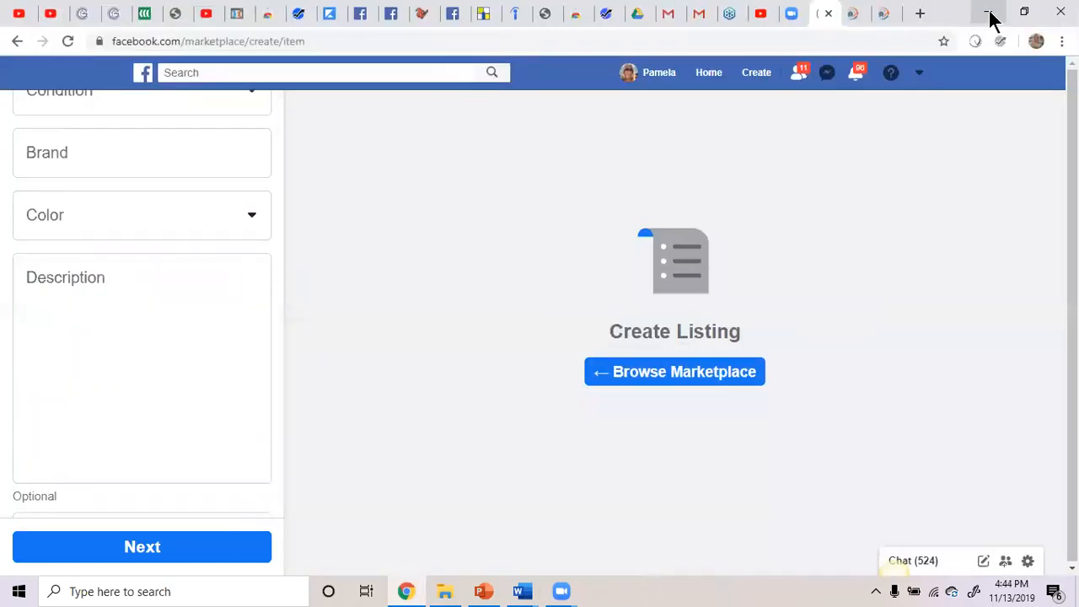
click(155, 278)
right_click(154, 276)
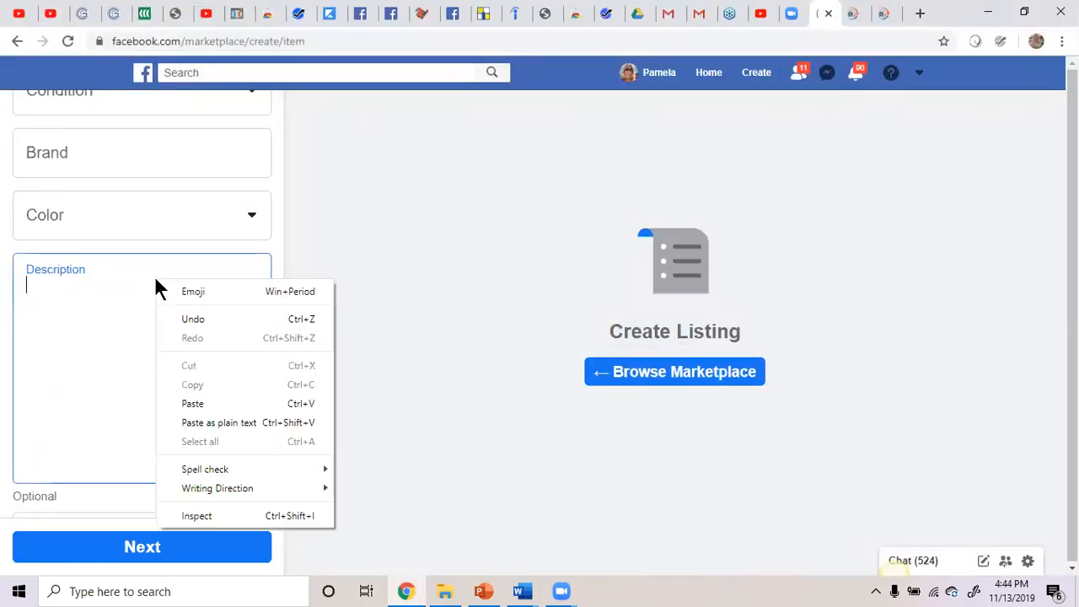
click(191, 404)
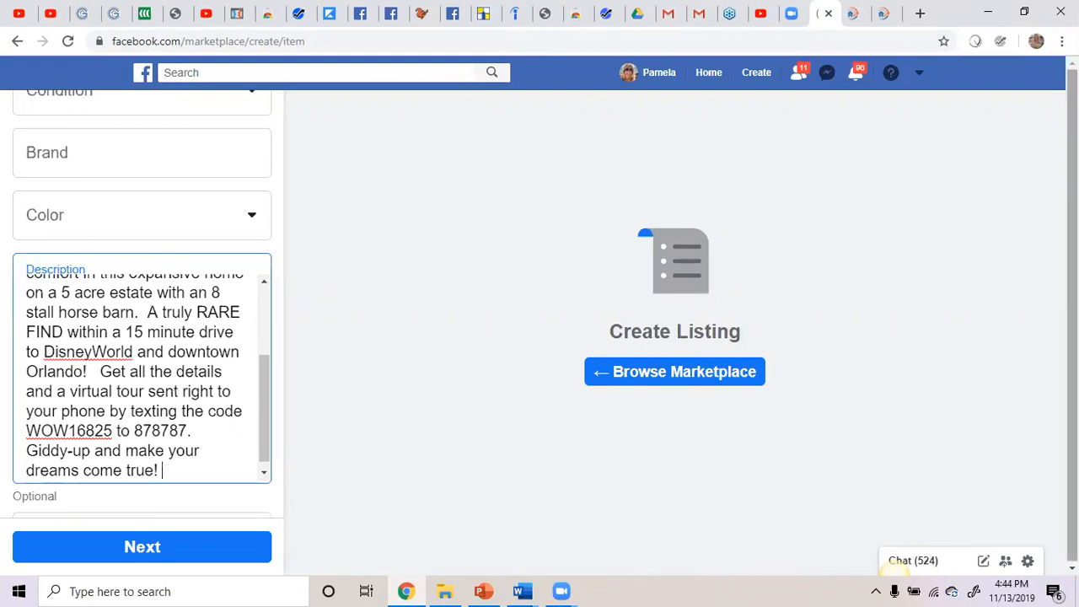
click(135, 548)
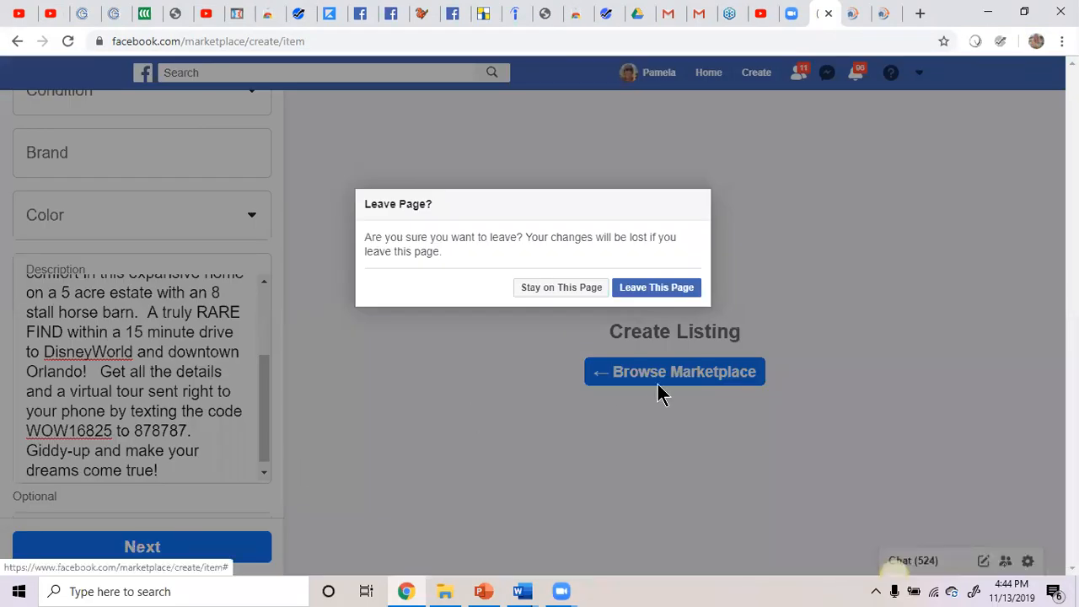
click(660, 287)
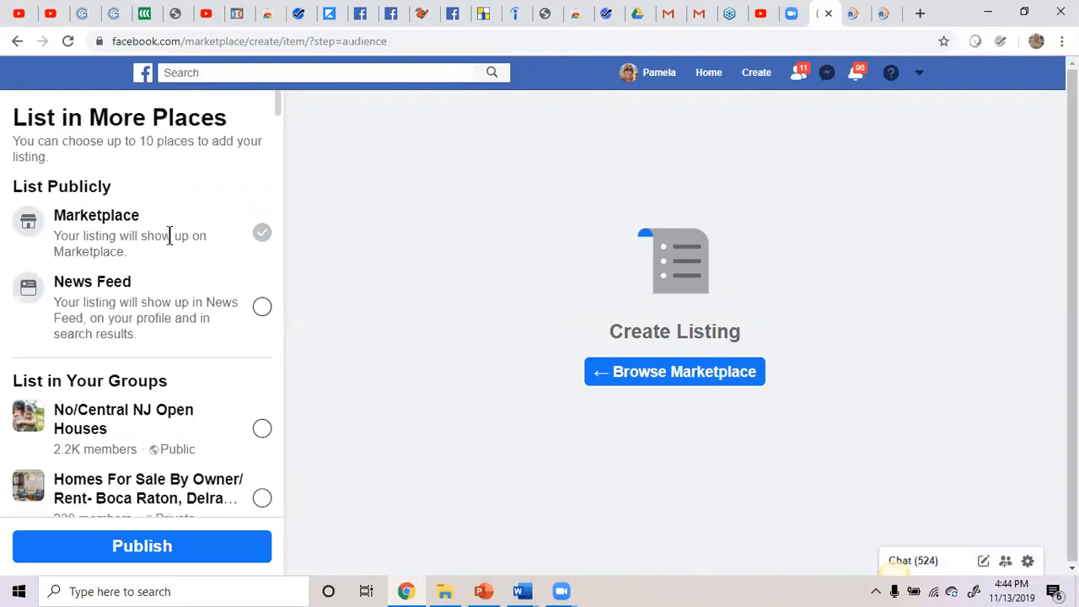
Step: Add News Feed and the groups Dallas Open Houses and Celebration ~ Real Estate as places for the listing
click(263, 307)
drag(276, 102, 289, 188)
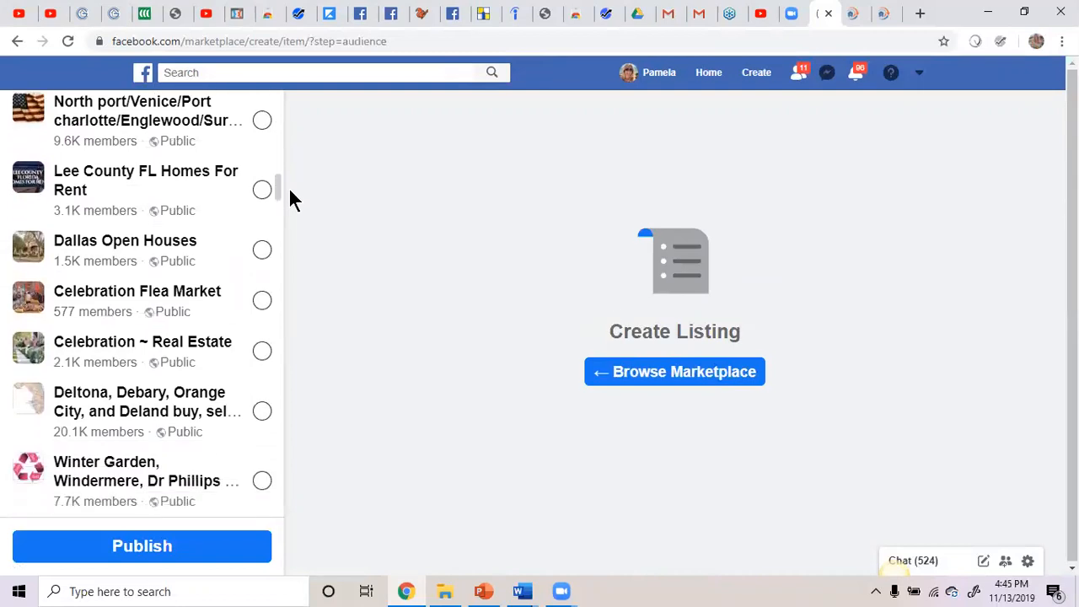
click(262, 250)
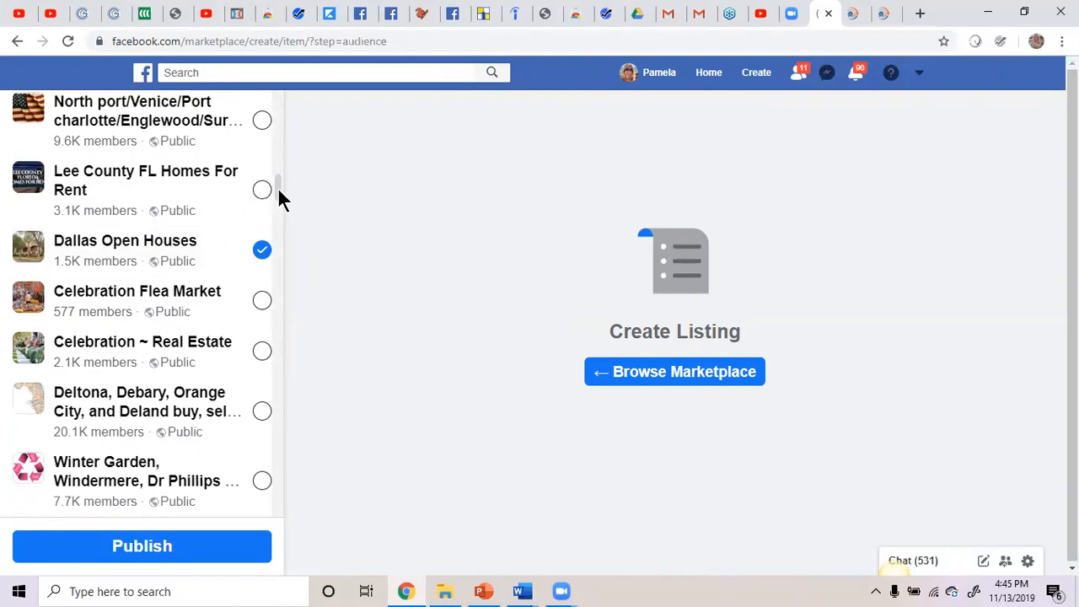
click(262, 354)
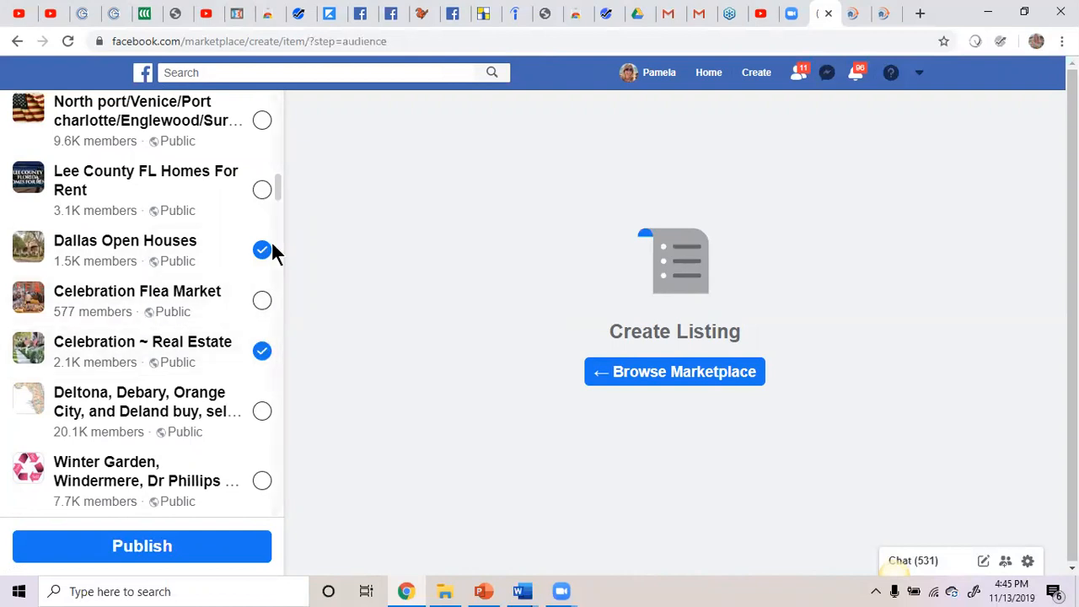
Step: Add the groups Winter Garden, Windermere, Dr Phillips and Swip Swap Orlando, FL as places for the listing
scroll(277, 190, down, 3)
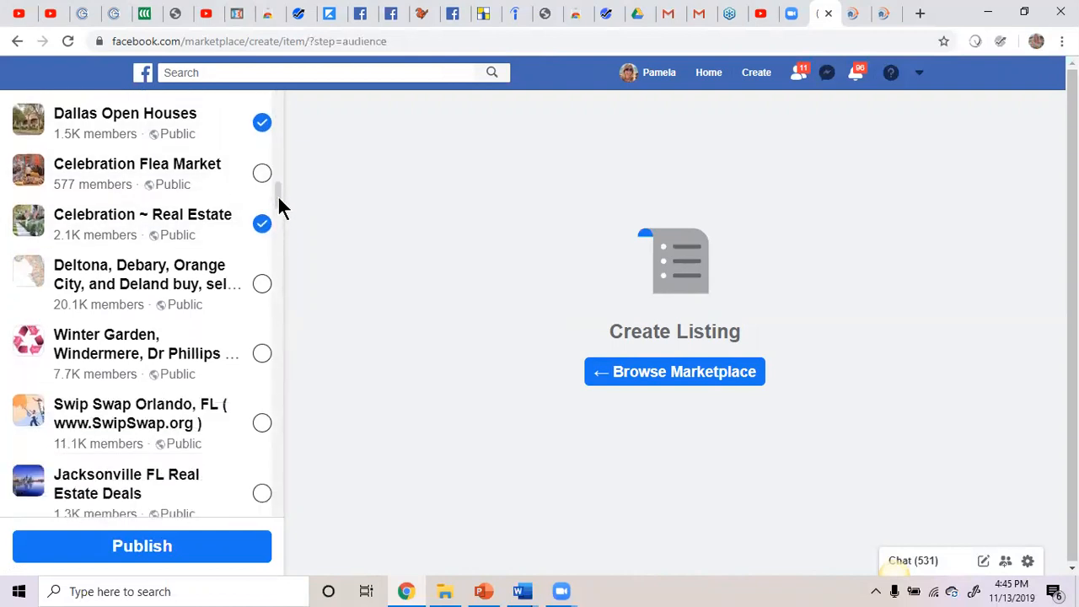
click(262, 266)
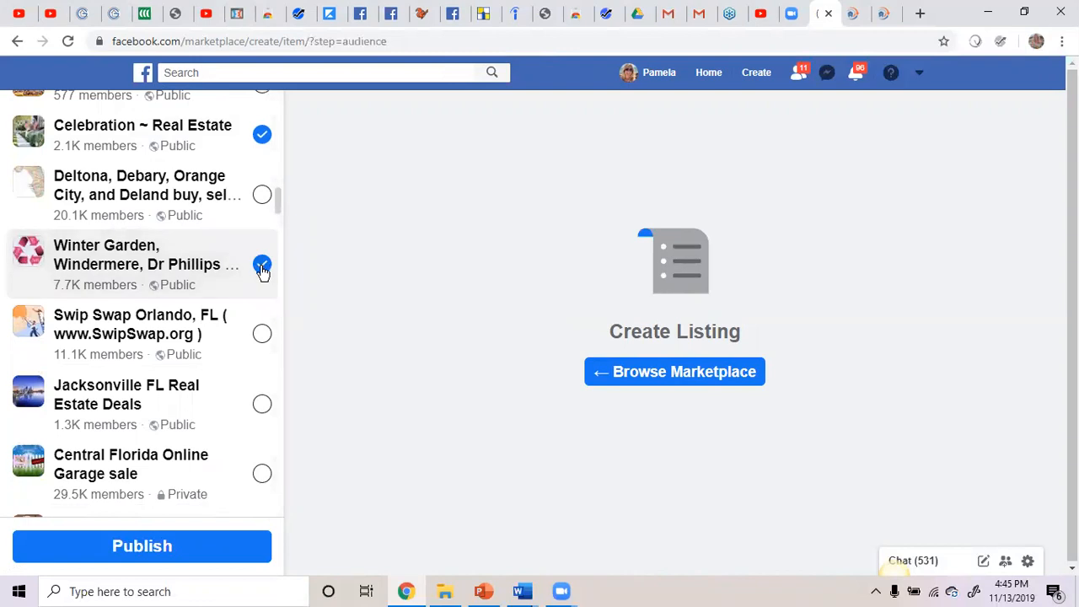
click(263, 335)
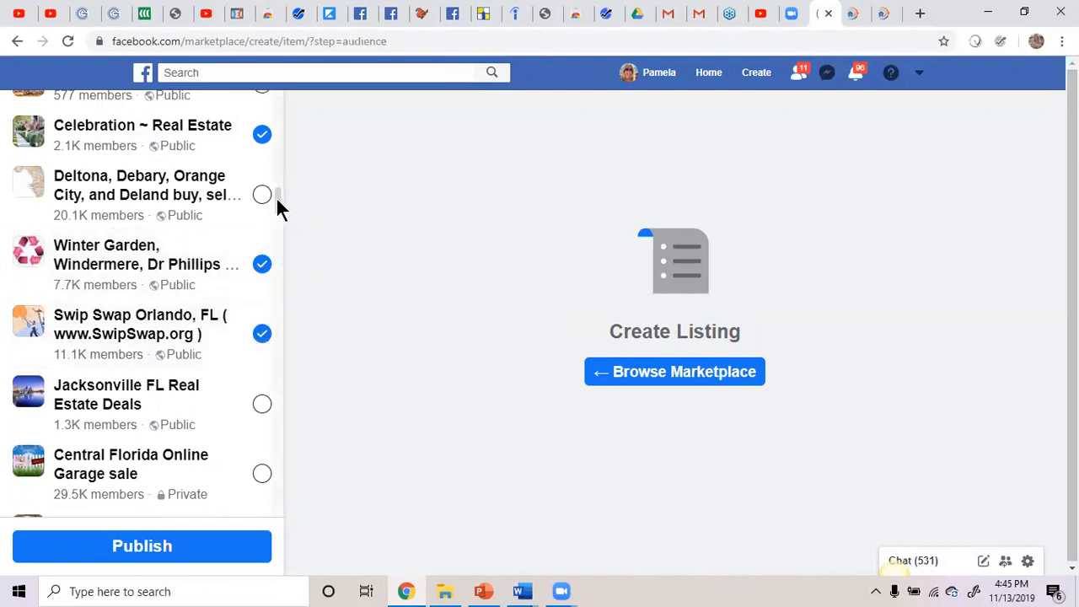
Step: Add the groups ORLANDO 407 AND 321 AREA CODES and Real Estate In Florida as places, and publish the listing
drag(276, 198, 289, 292)
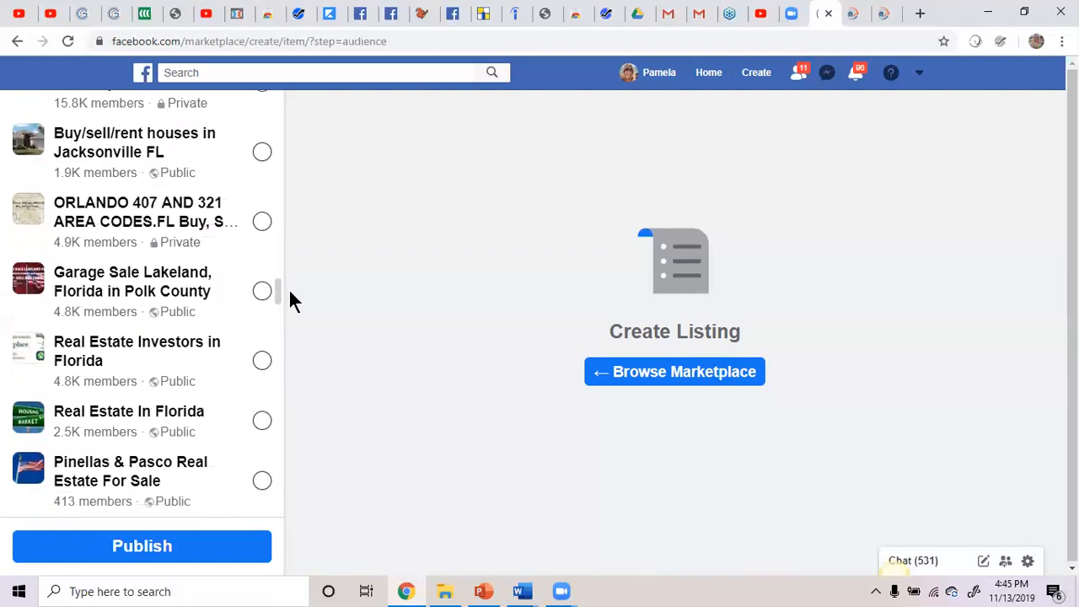
click(263, 223)
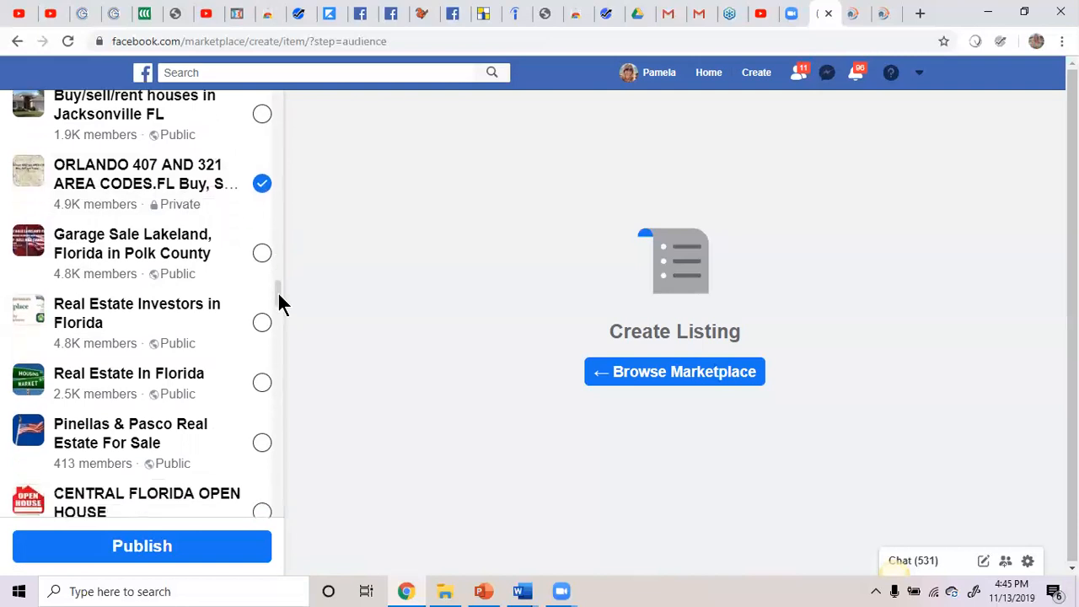
scroll(278, 301, down, 1)
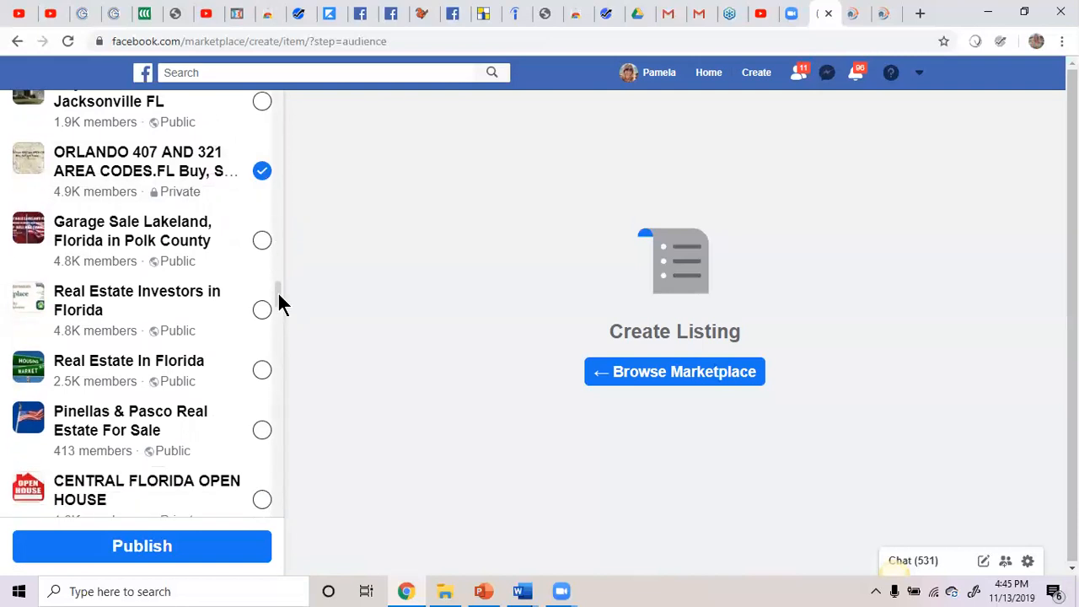
click(264, 370)
drag(279, 289, 300, 501)
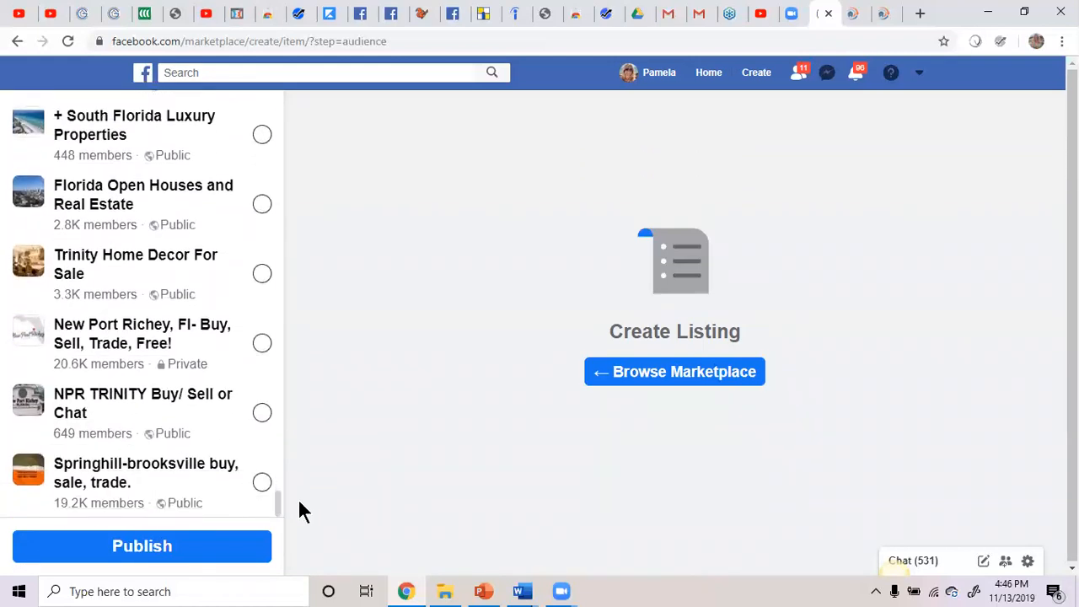
click(107, 548)
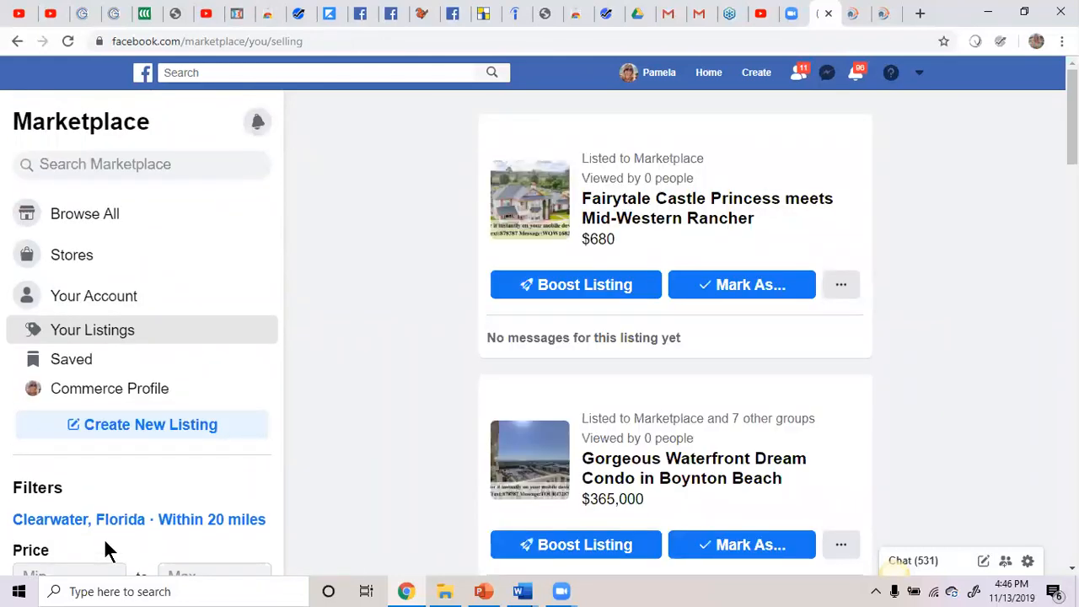
Step: Open the account's own profile and go to the newly posted Fairytale Castle Princess listing on its timeline
click(655, 78)
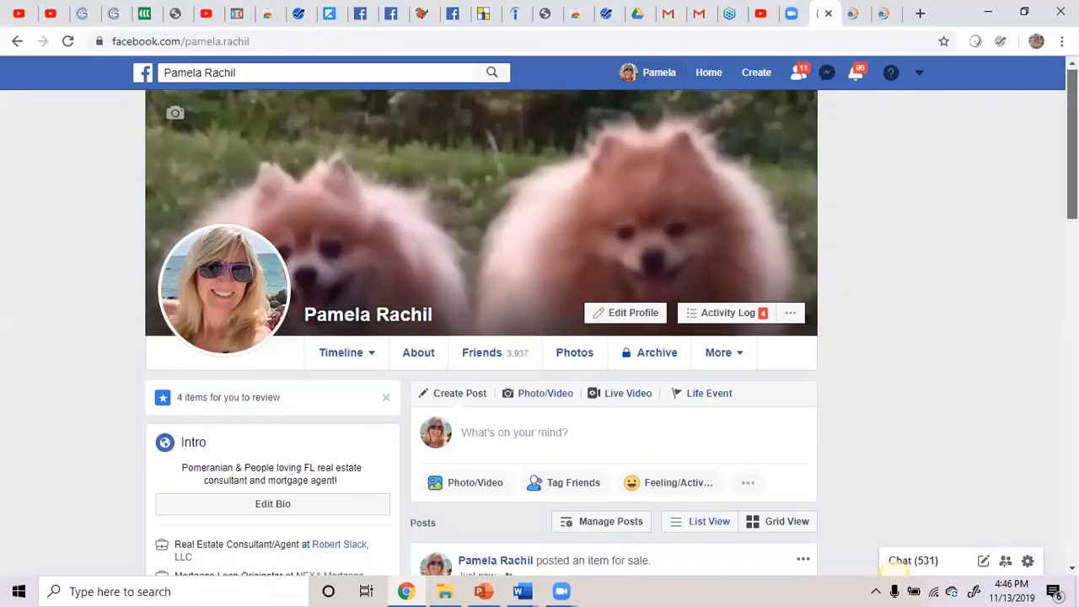
scroll(607, 337, down, 5)
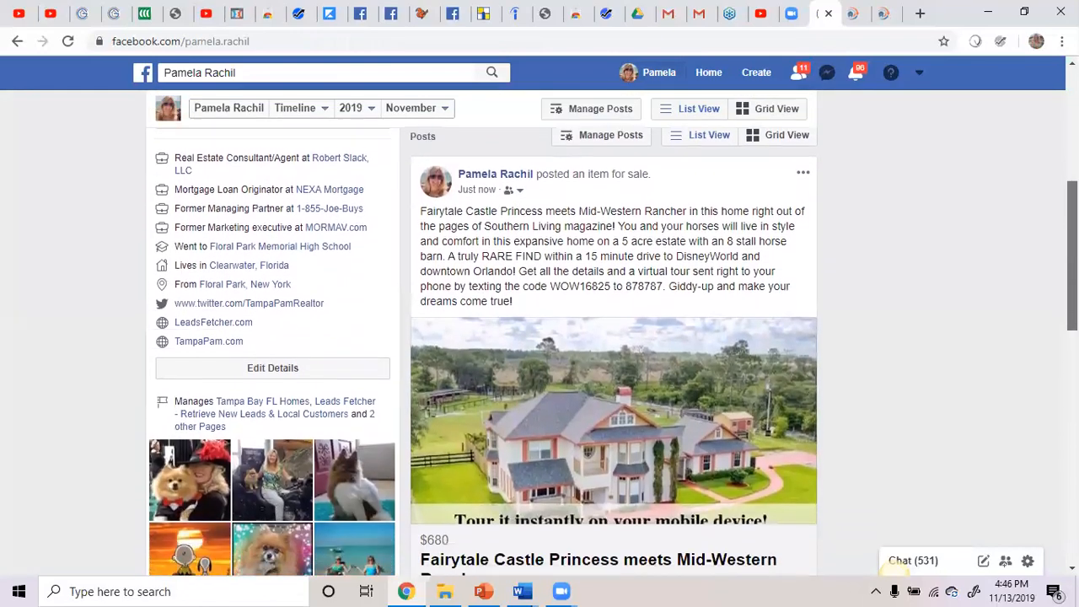
scroll(608, 337, down, 3)
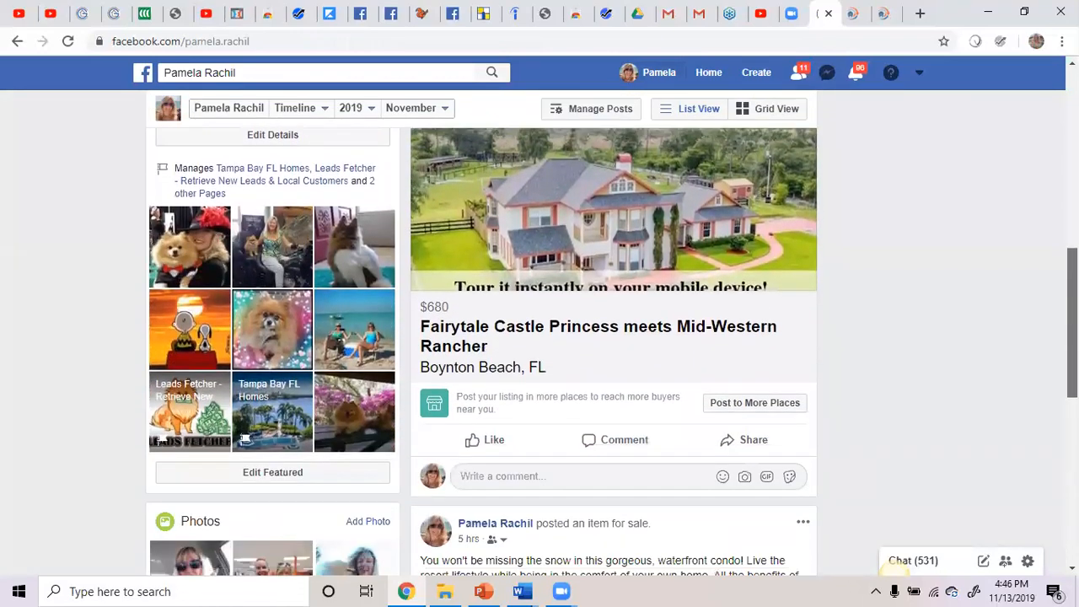
Step: Look through the groups offered for posting the listing to more places, and close the list without posting
click(761, 409)
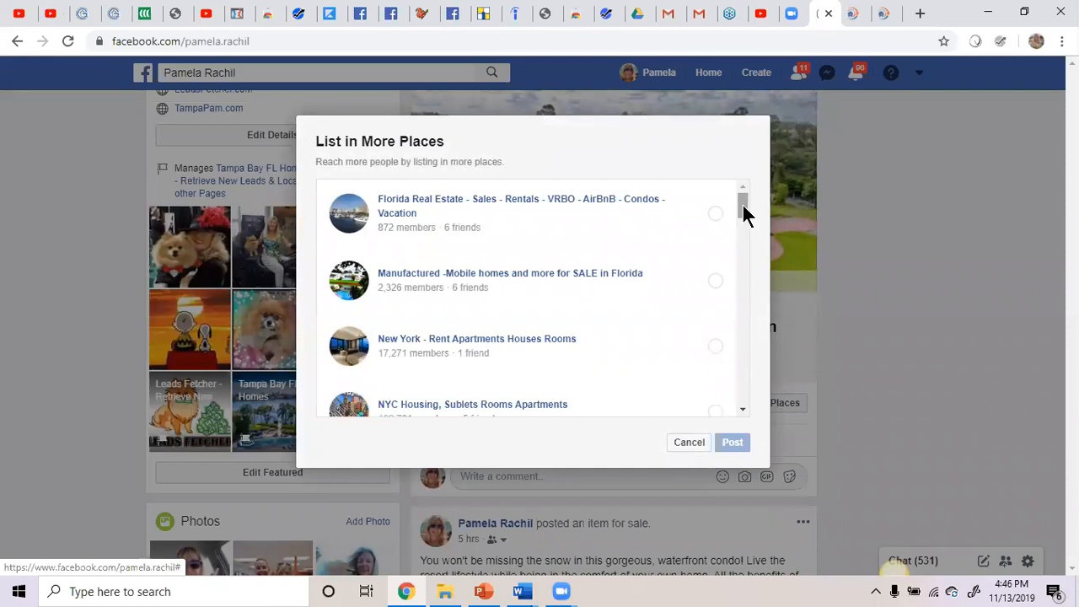
drag(743, 205, 750, 389)
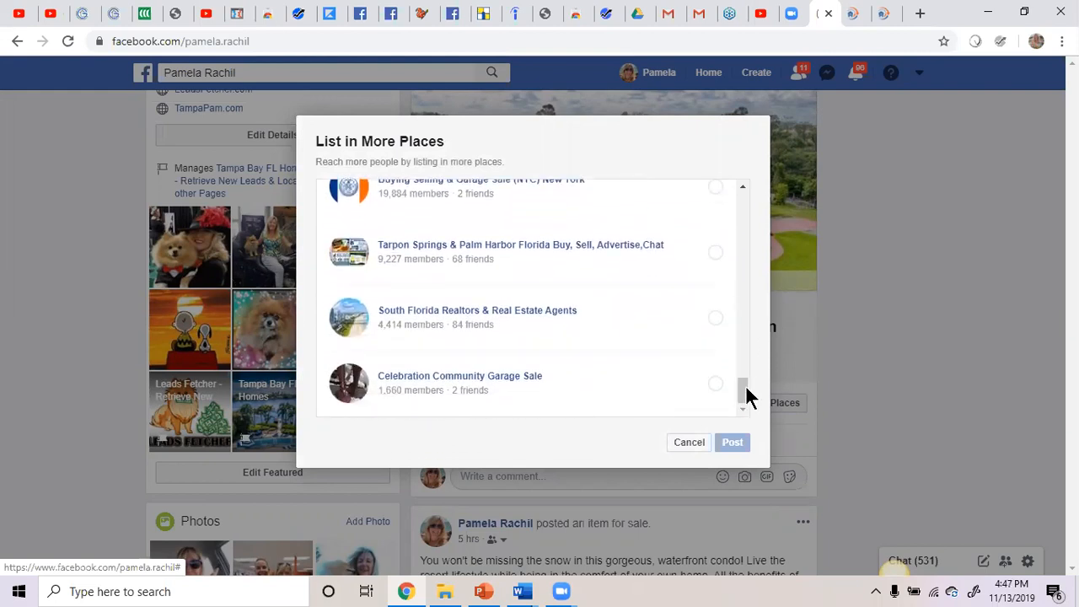
click(687, 442)
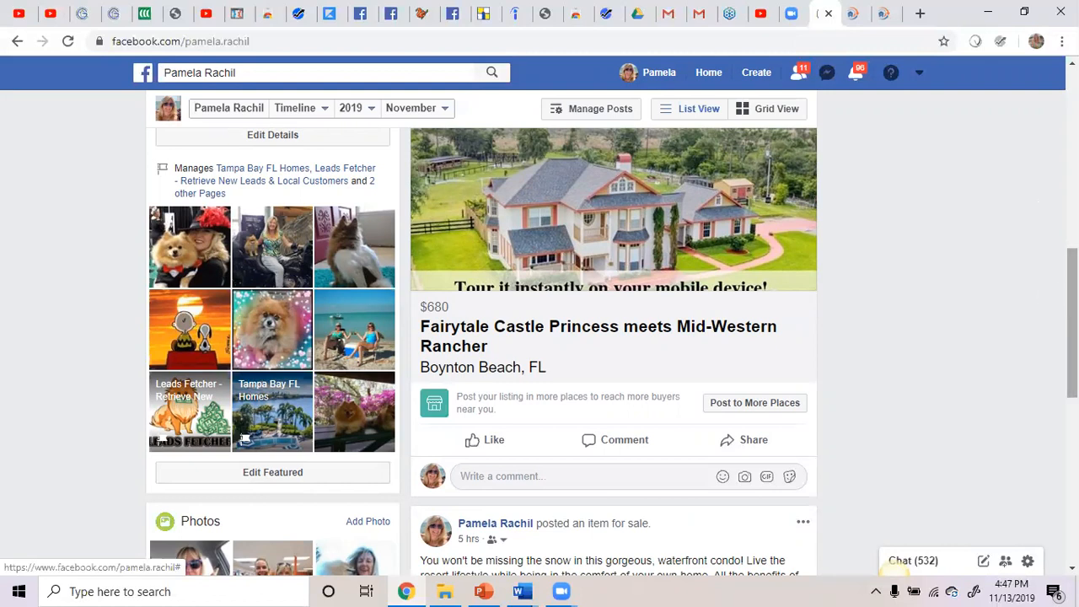
Step: Start sharing the Fairytale Castle Princess post in a group and choose South Florida Equestrians as the group
click(751, 440)
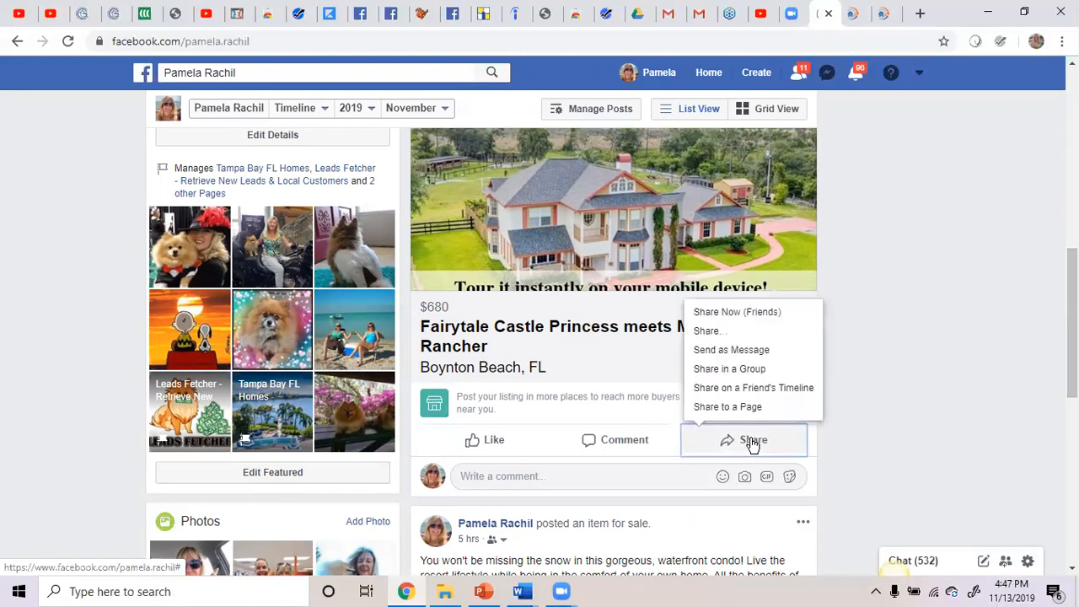
click(731, 368)
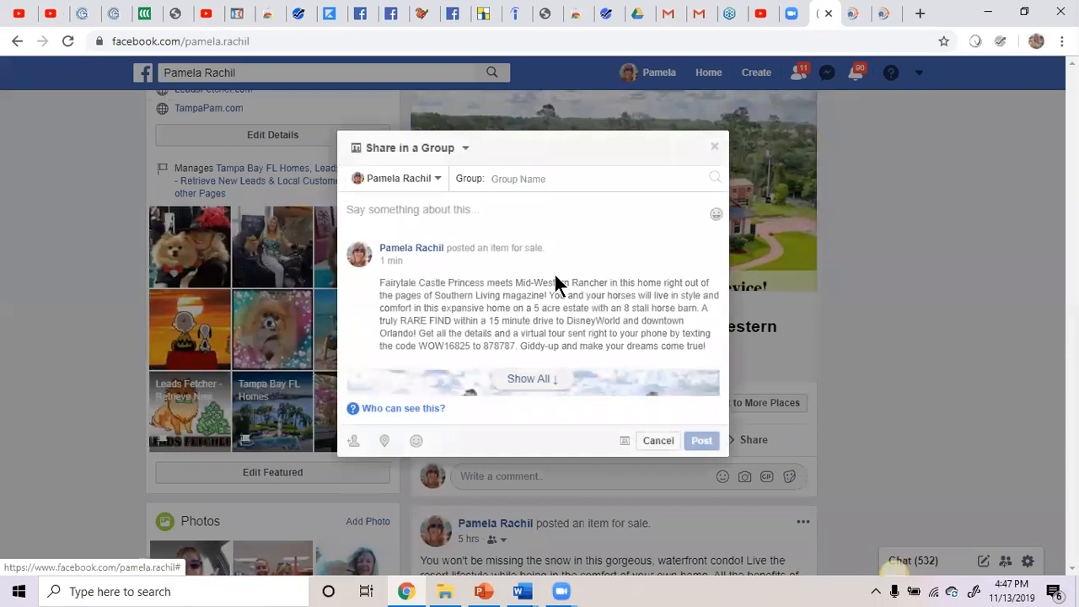
click(525, 180)
text(eques)
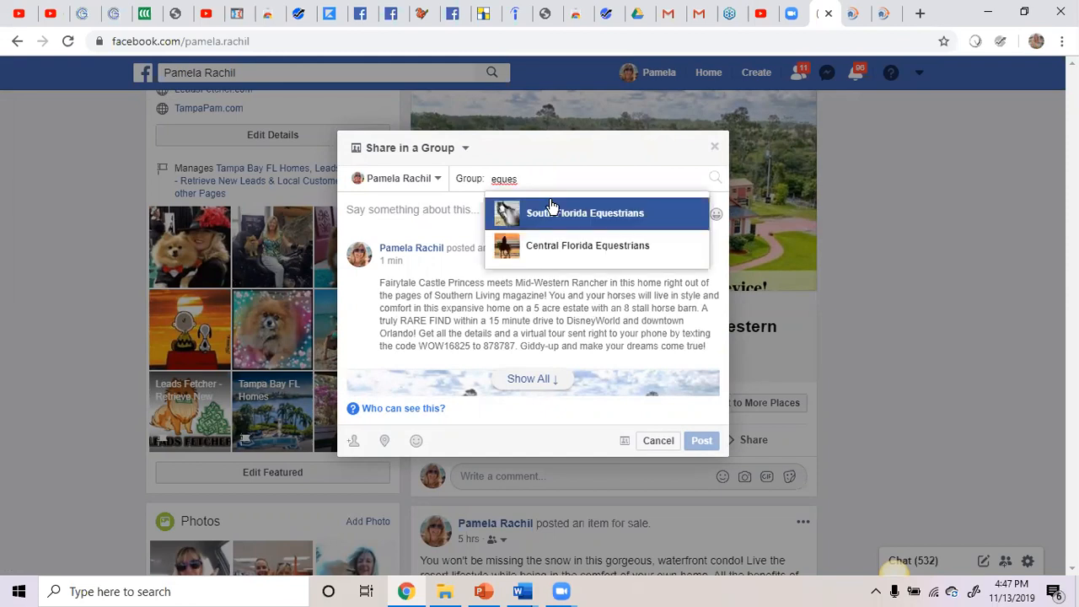
click(599, 213)
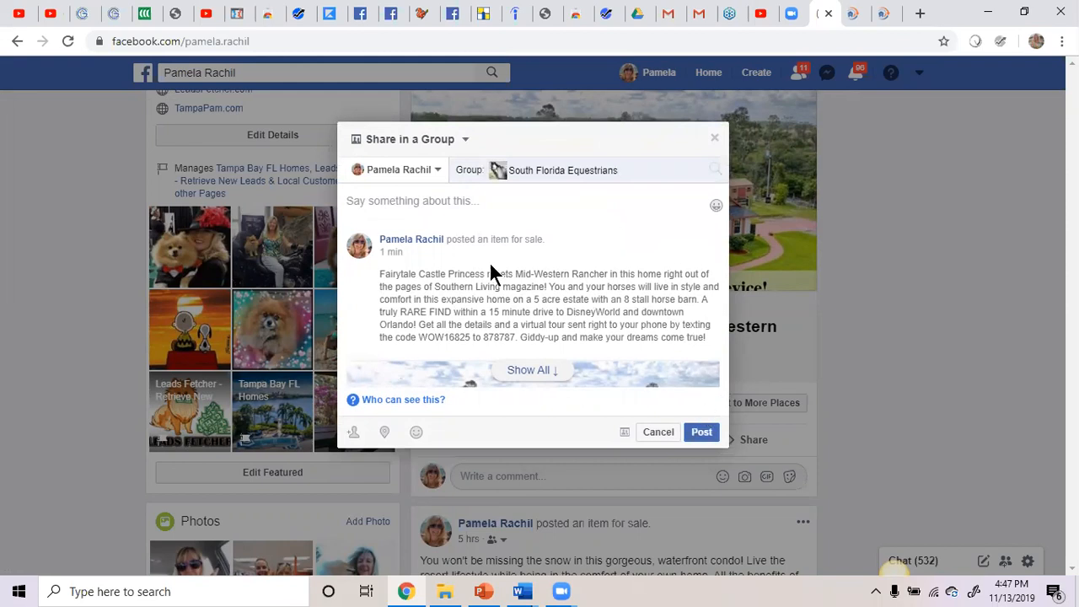
Step: Post the share with the message "Hey, I'm helping a friend market this amazing property with an 8 stall stable on 5 acres in Orlando! Please share!"
click(405, 203)
text(Hey, I'm )
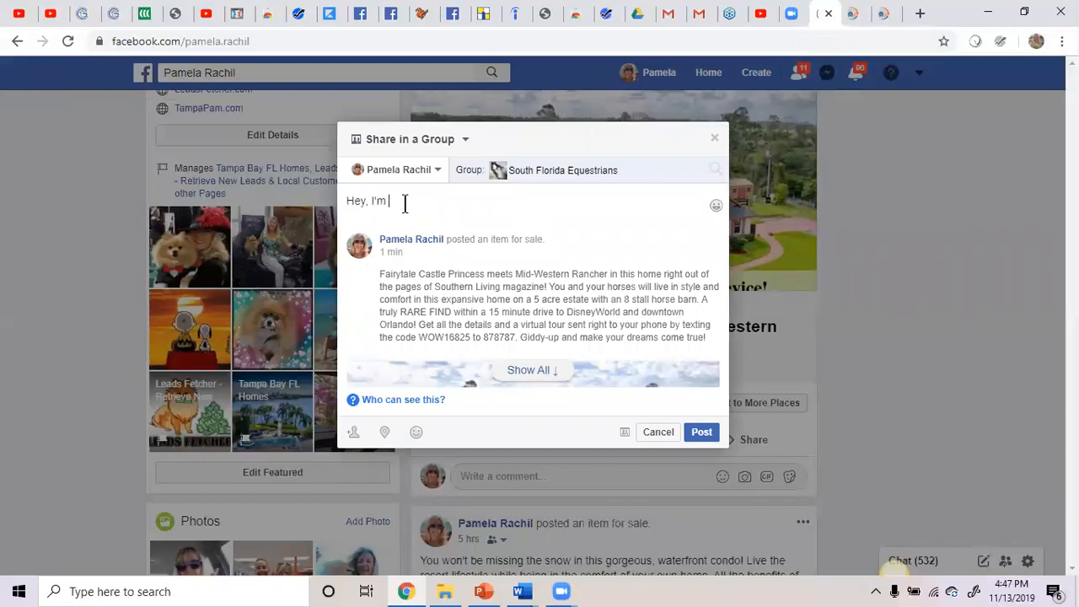
text(helping a friend market this )
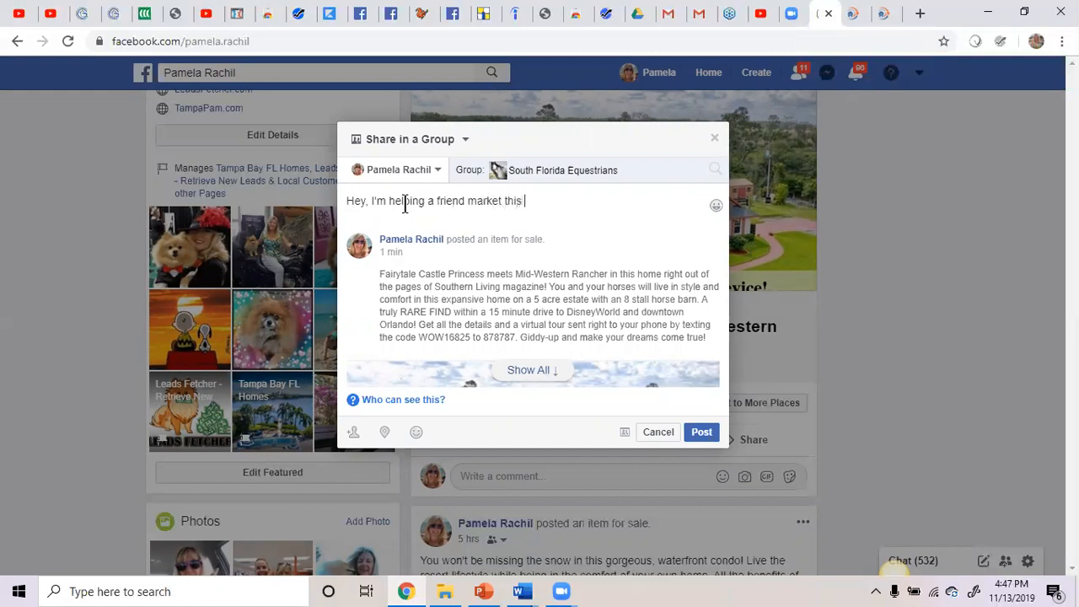
text(amazing property with )
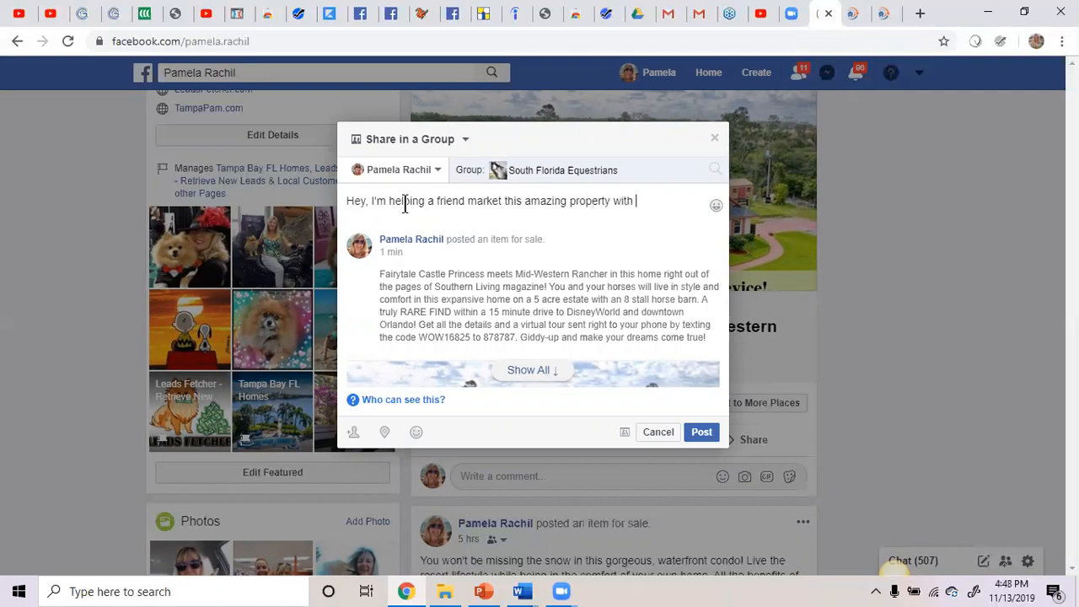
text(an 8 stall stable)
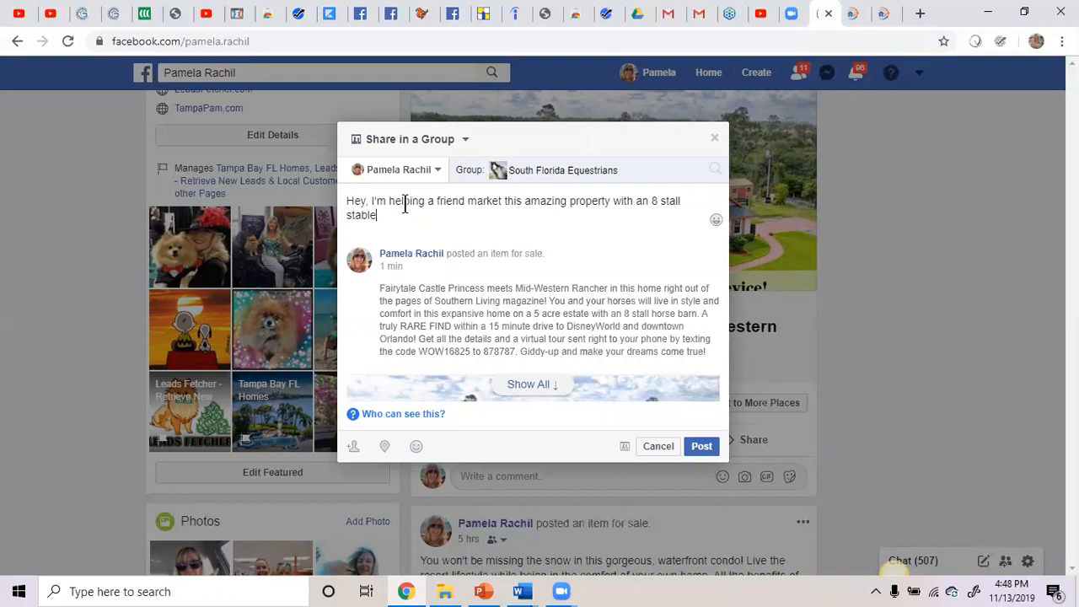
text( on 5 acres in Orlando)
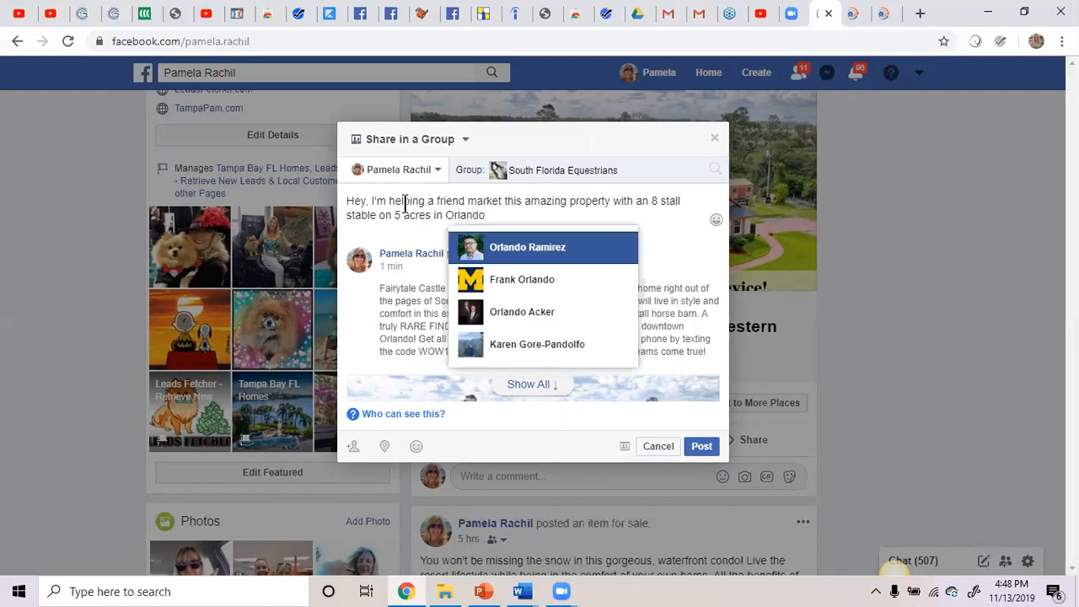
text(!  )
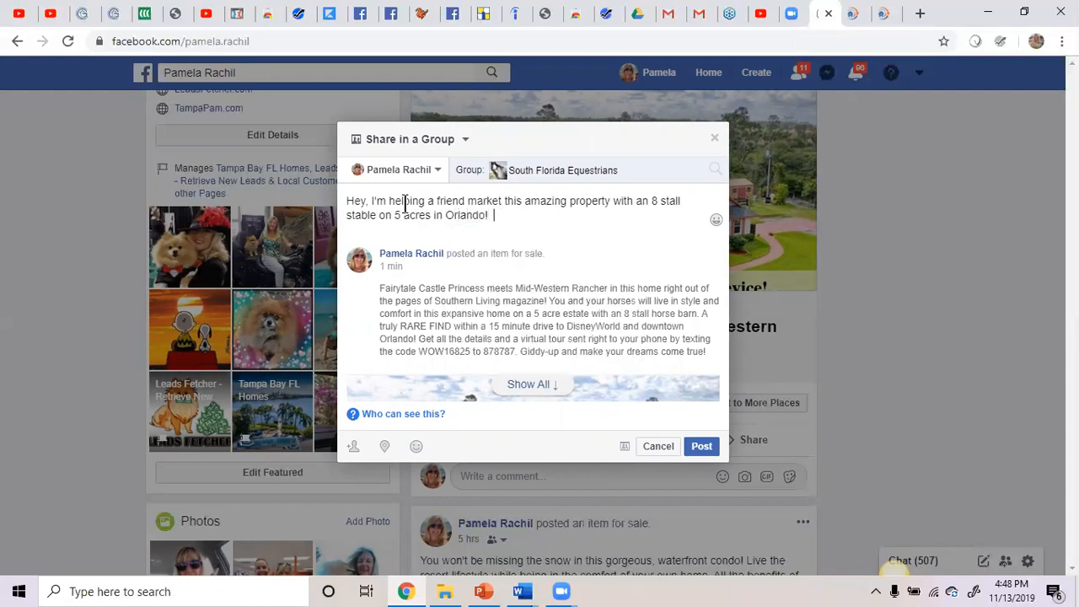
text(Please share!)
click(708, 447)
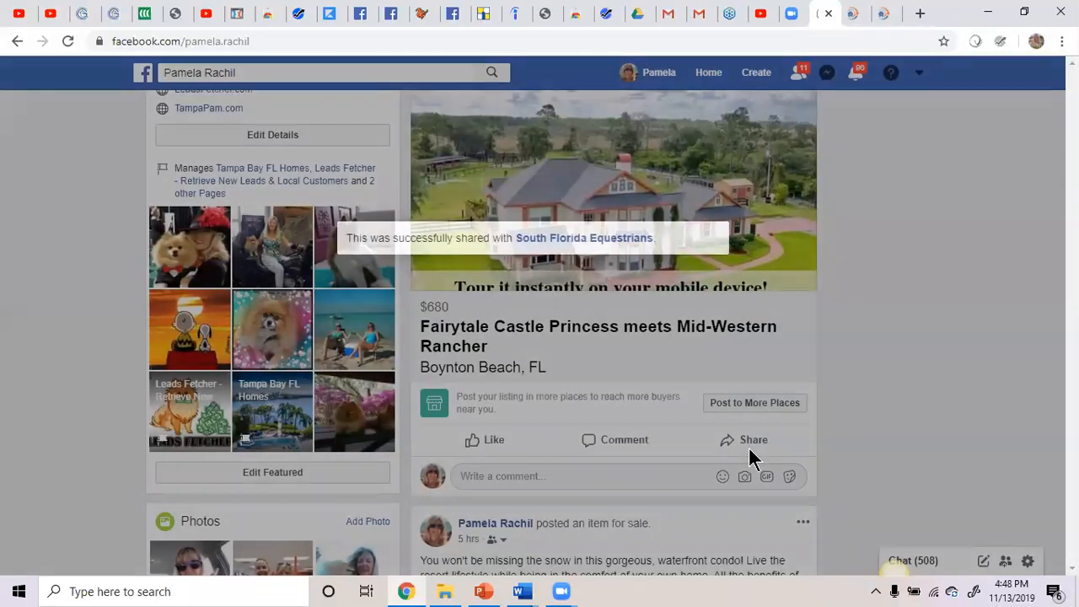
Step: Start another group share of the same listing post and choose Central Florida Equestrians as the group
click(750, 442)
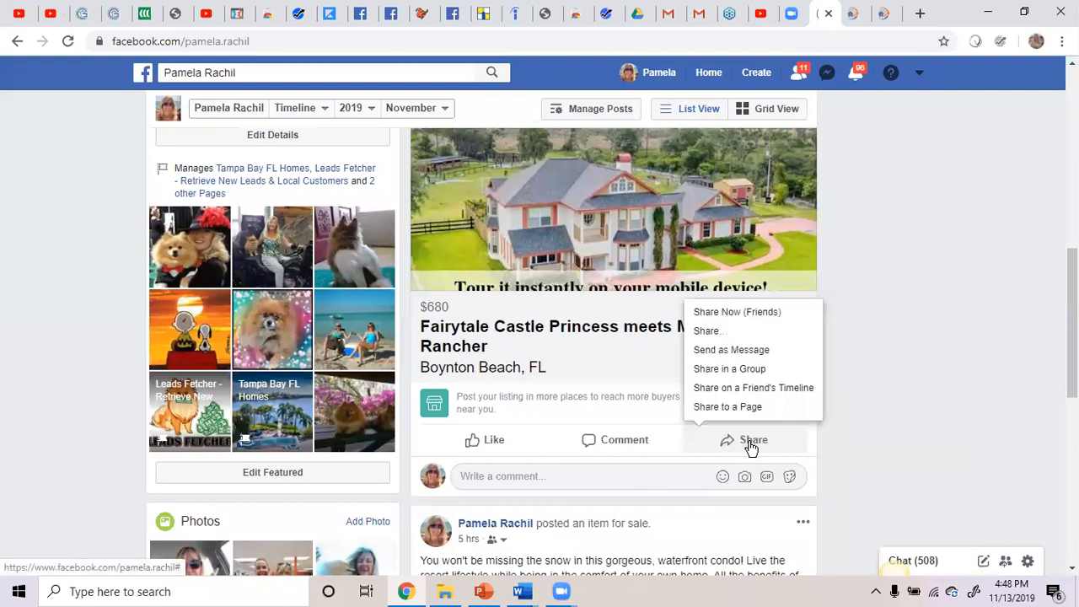
click(732, 369)
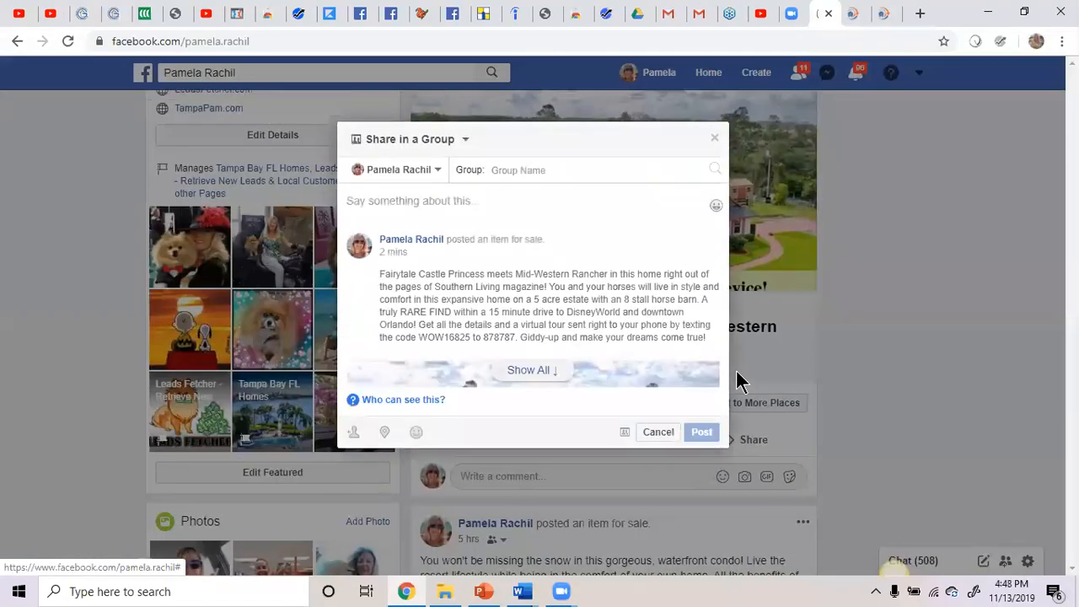
click(573, 170)
text(e)
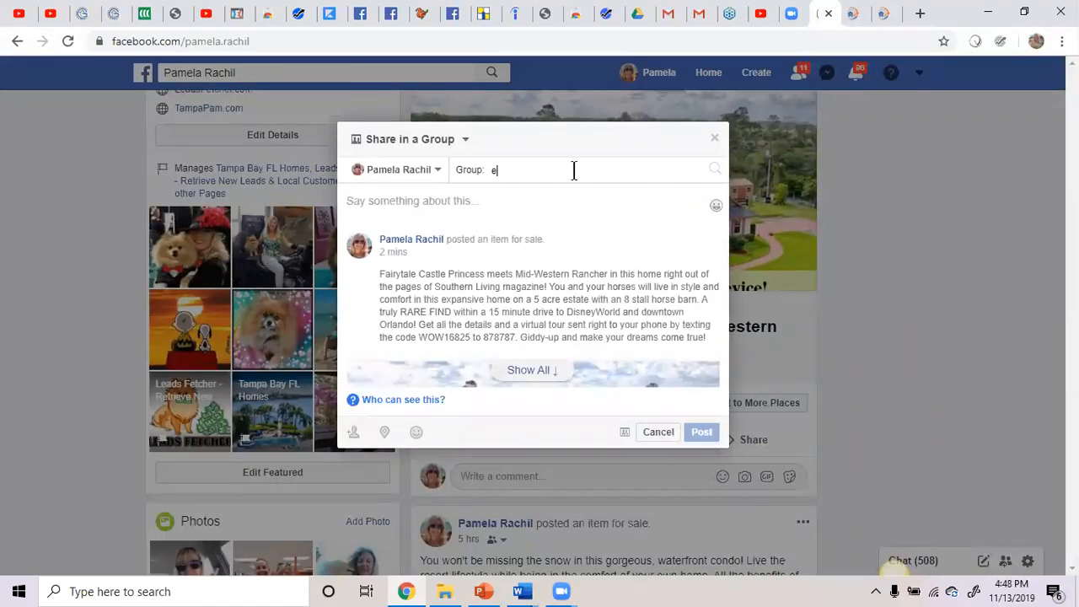
text(que)
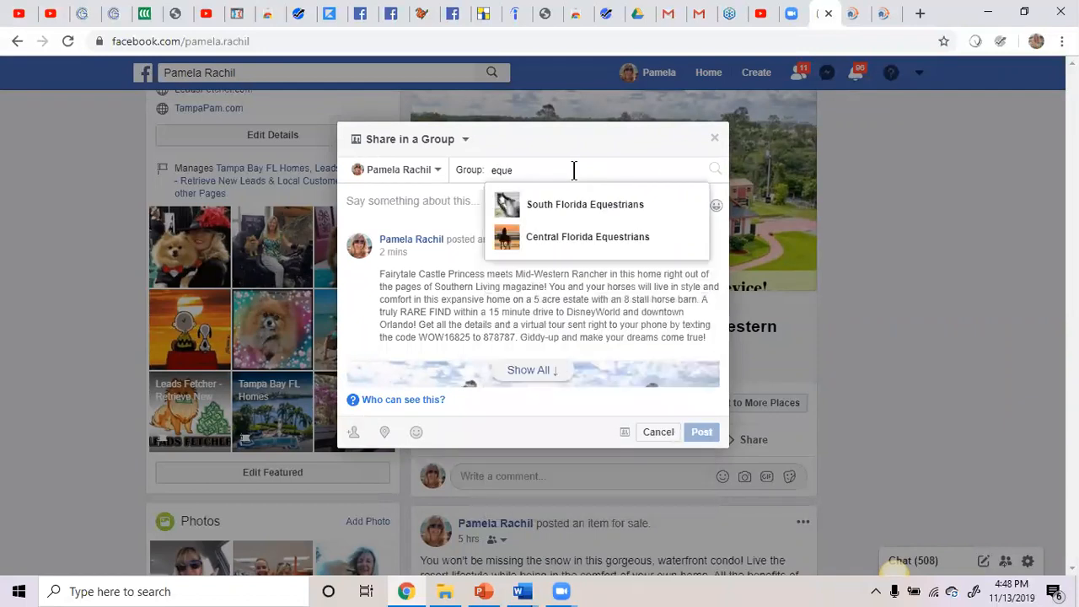
click(587, 237)
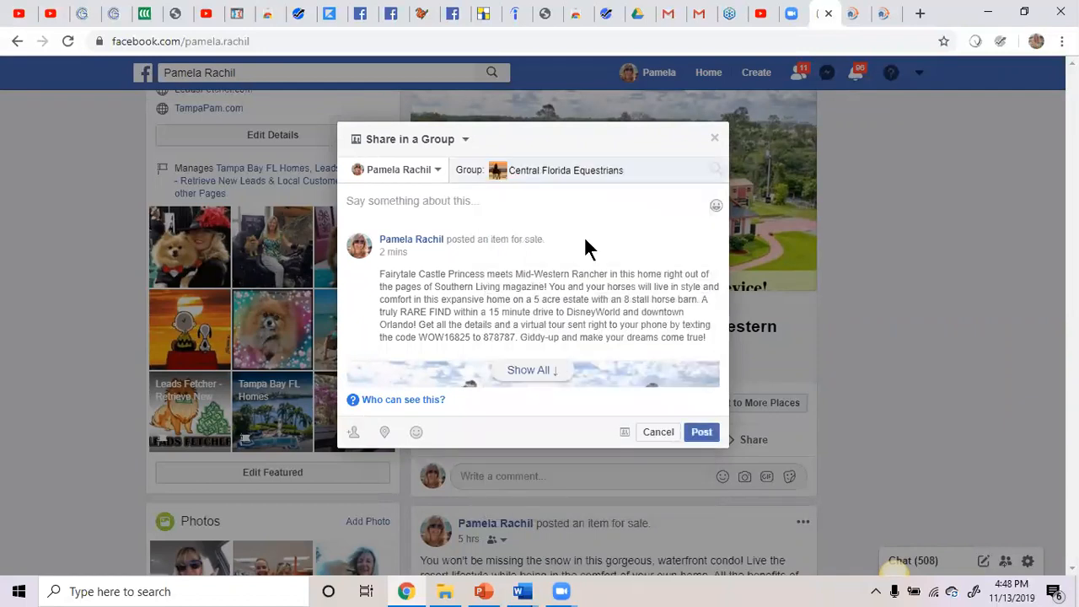
Step: Post the share saying "Hi, I'm helping my friend market this amazing horse property in Orlando on 5 acres with an 8 stall horse stable. Please share!"
click(421, 200)
text(Hi, I'm helping a)
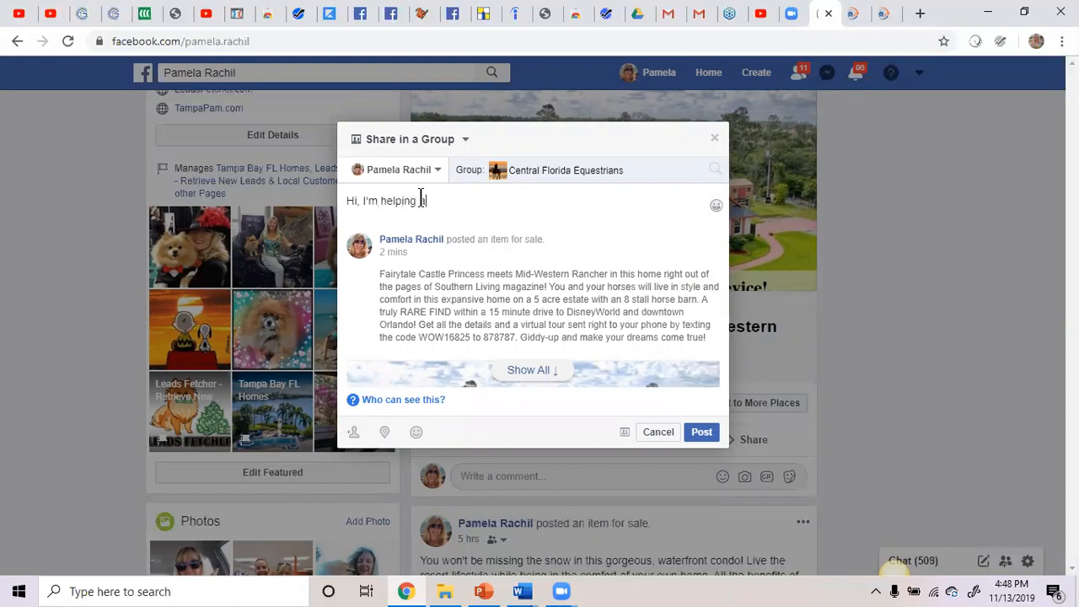
text(y friend market this amazing horse property in Orlando on )
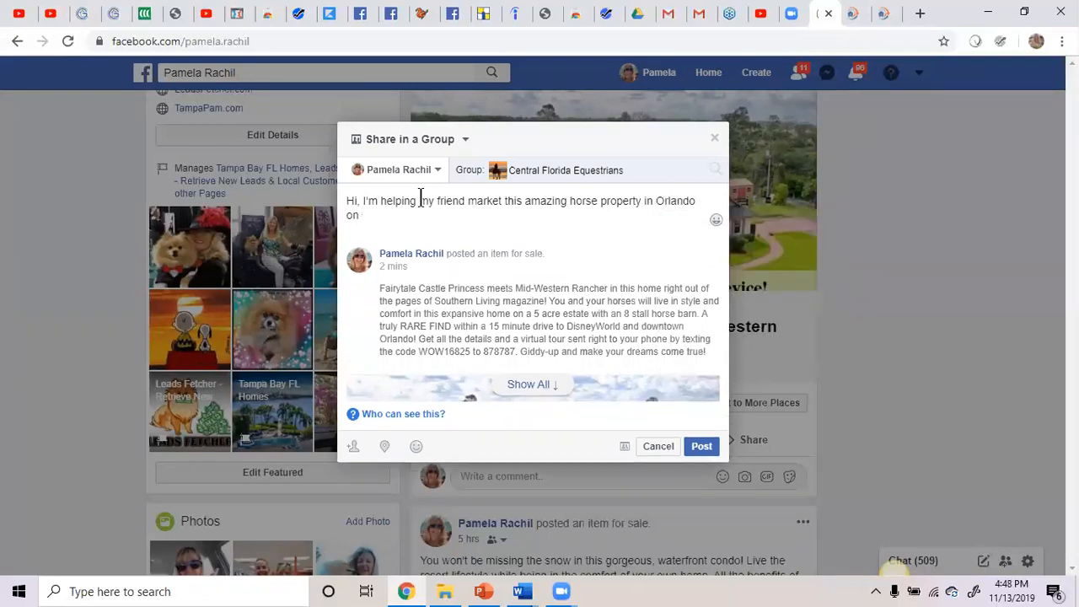
text(5 acres with an 8 stall )
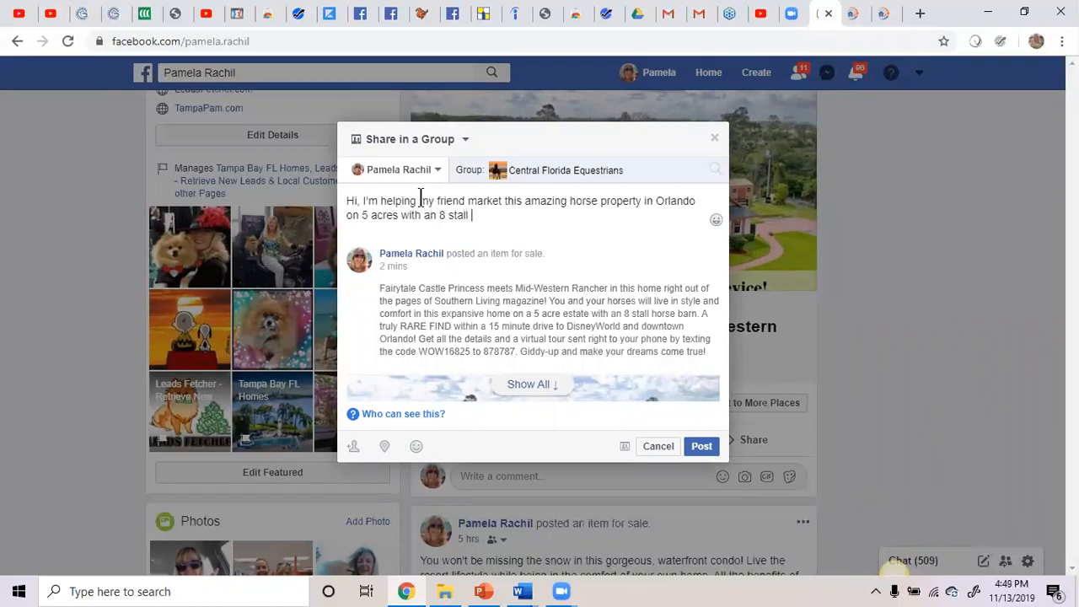
text(storse stable.  Please share)
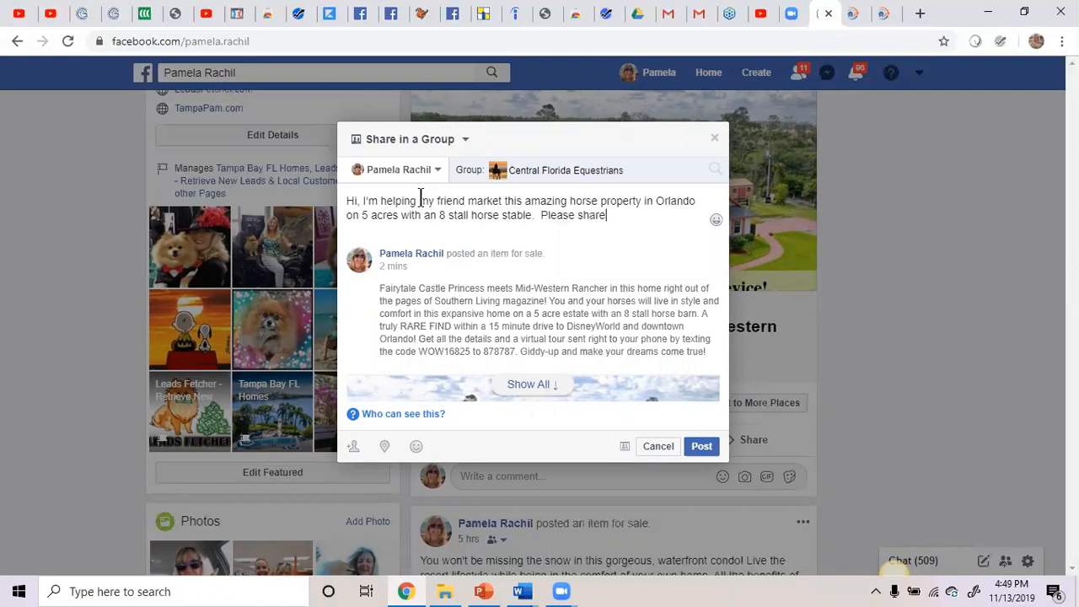
text(!)
click(712, 451)
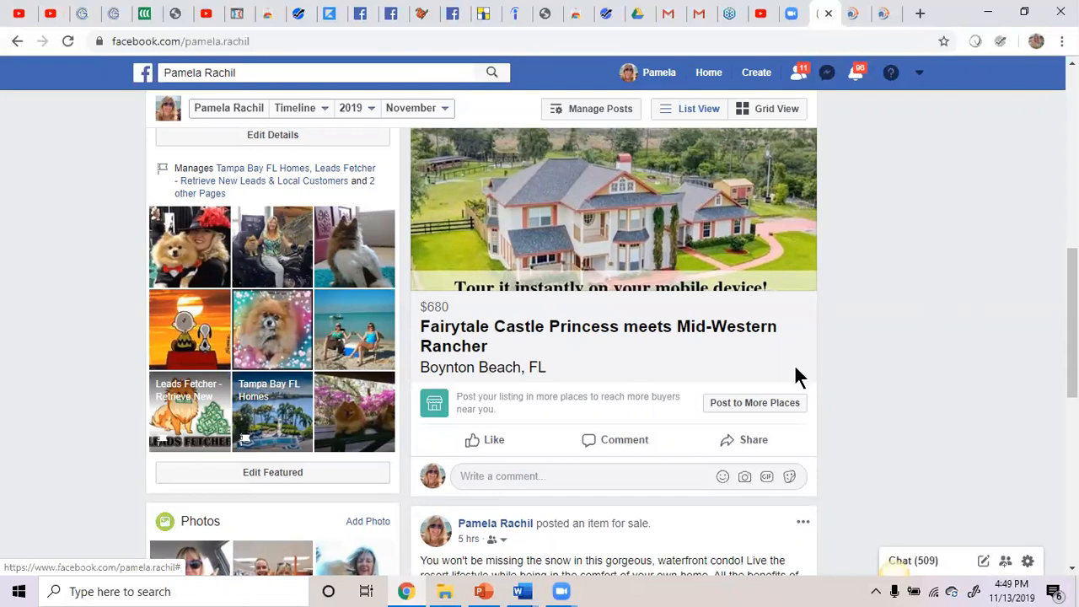
Step: Switch to Document2 in Word and review the message inquiries in the Adorable & Affordable! Marketplace listing screenshot on page 2
mouse_move(522, 588)
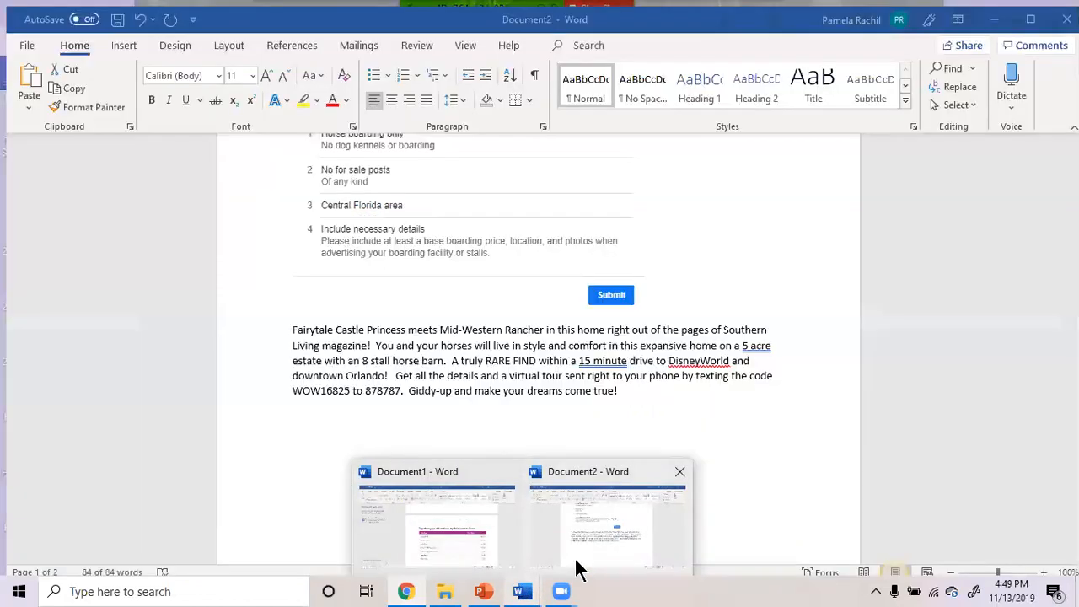
click(574, 563)
key(ctrl+a)
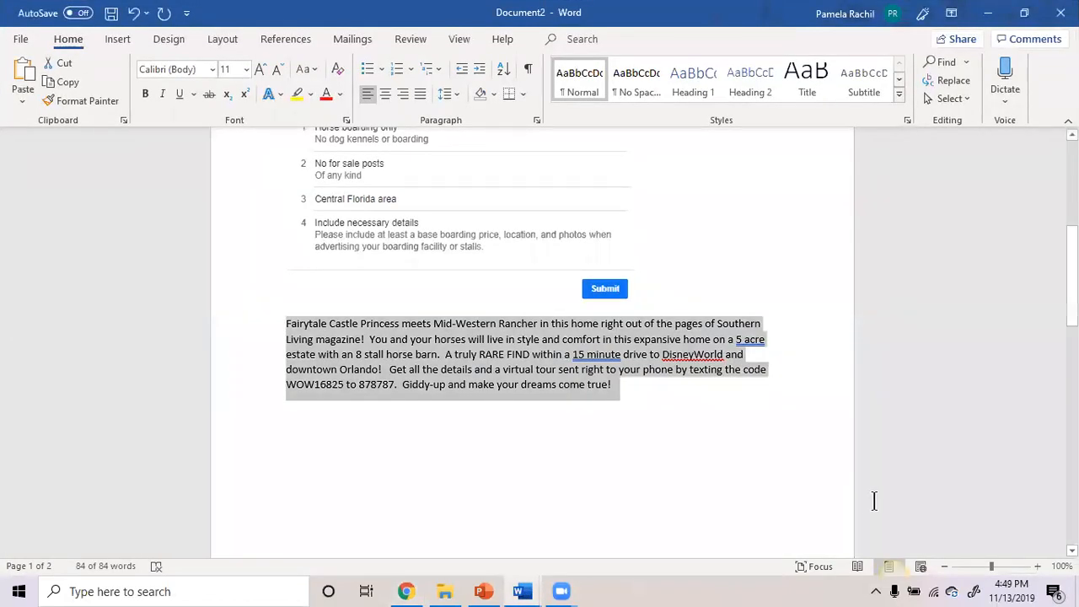
click(824, 450)
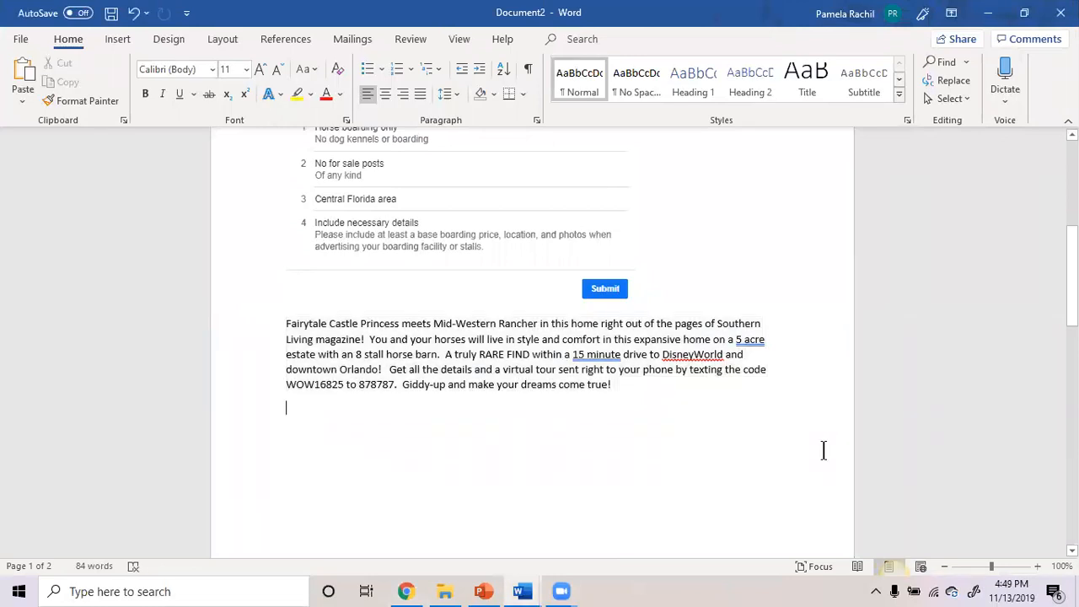
drag(1072, 278, 1071, 411)
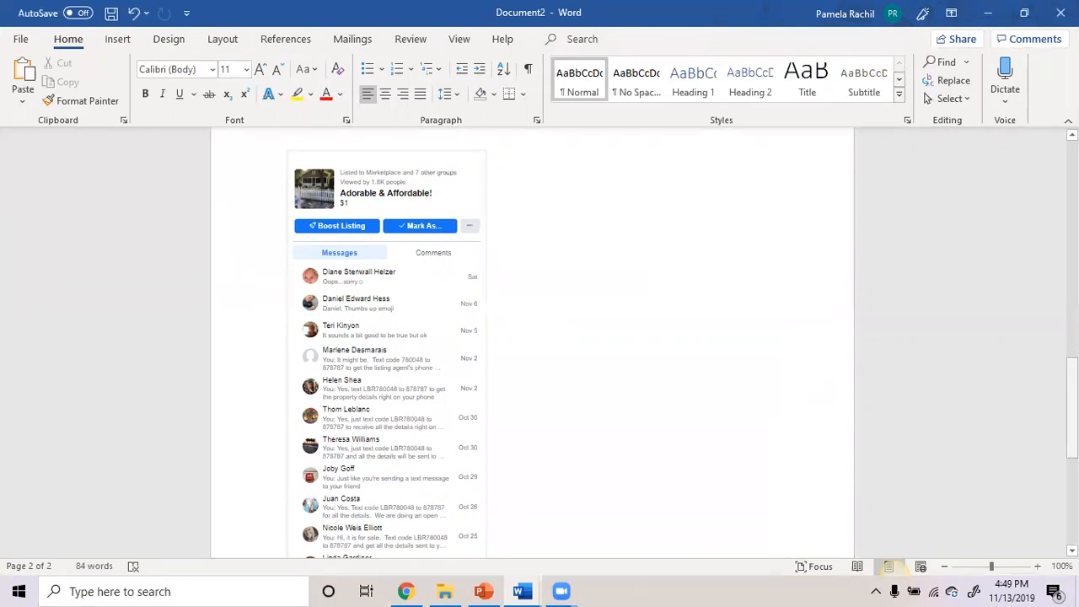
mouse_move(1071, 397)
mouse_down()
mouse_move(1071, 414)
mouse_move(1071, 399)
mouse_up()
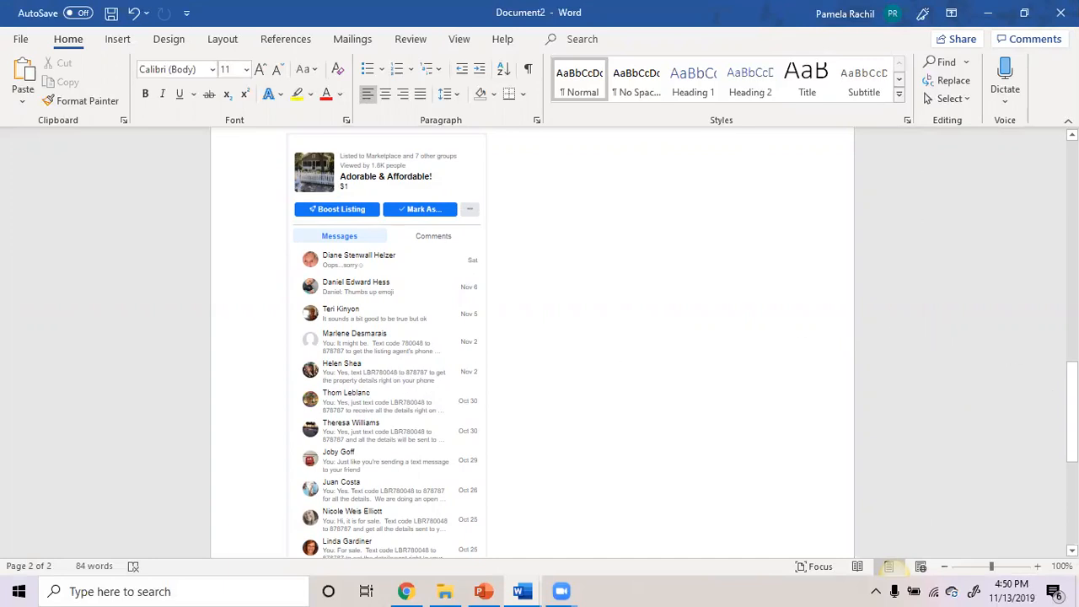
drag(1071, 413, 1071, 402)
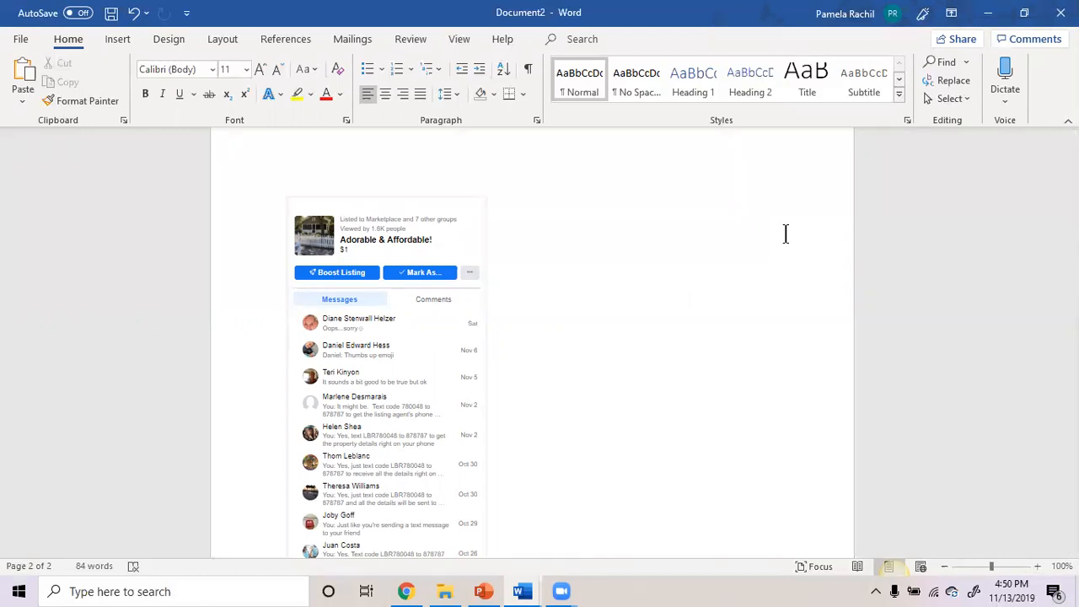
Step: Return to Facebook in Chrome, view the Fairytale Castle Princess listing's details and close them
click(991, 22)
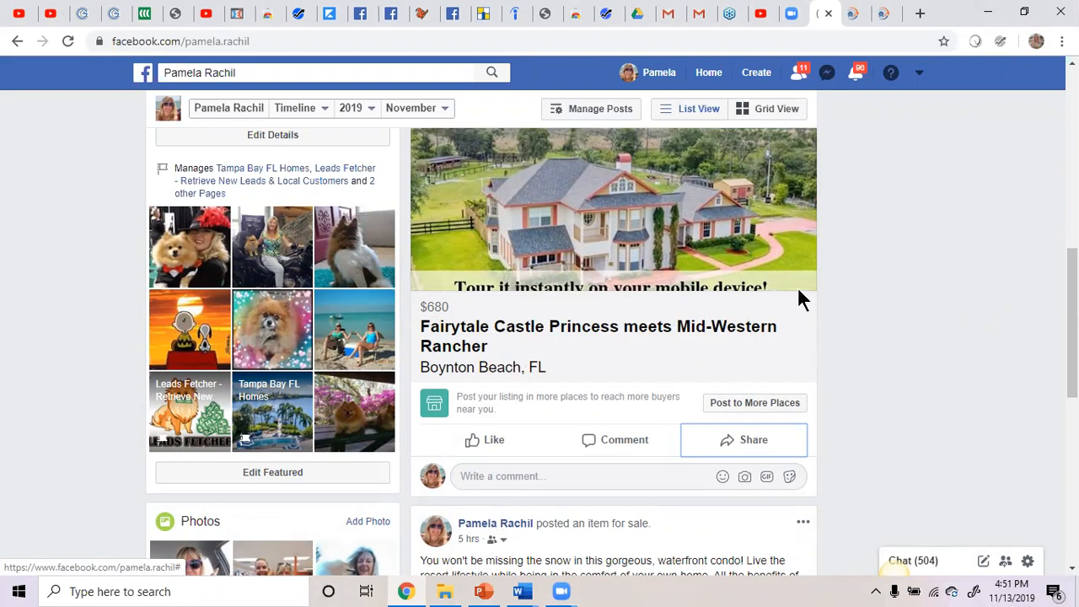
click(714, 243)
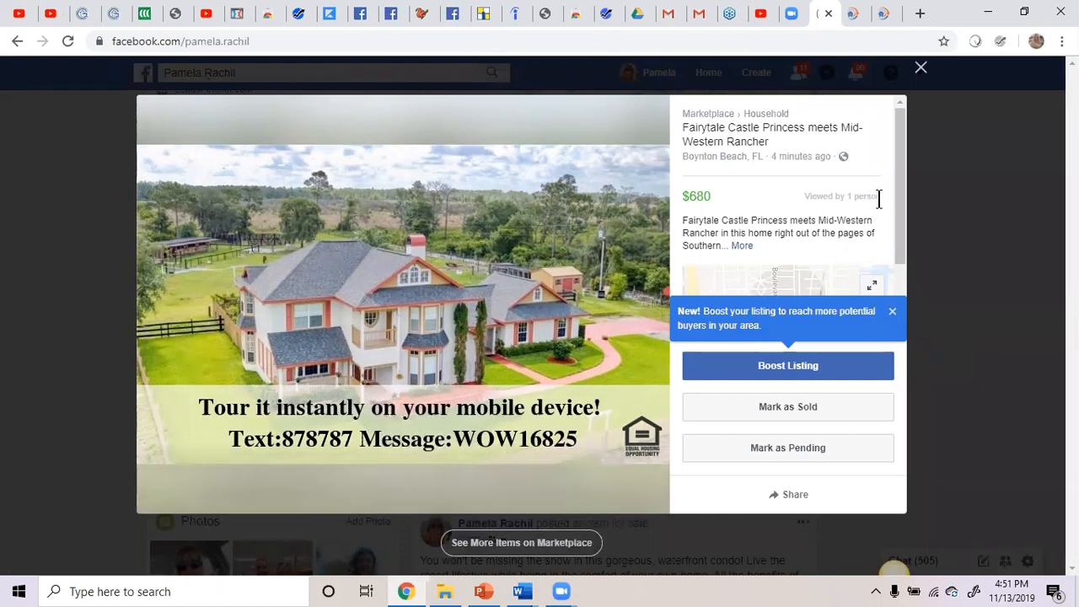
click(921, 75)
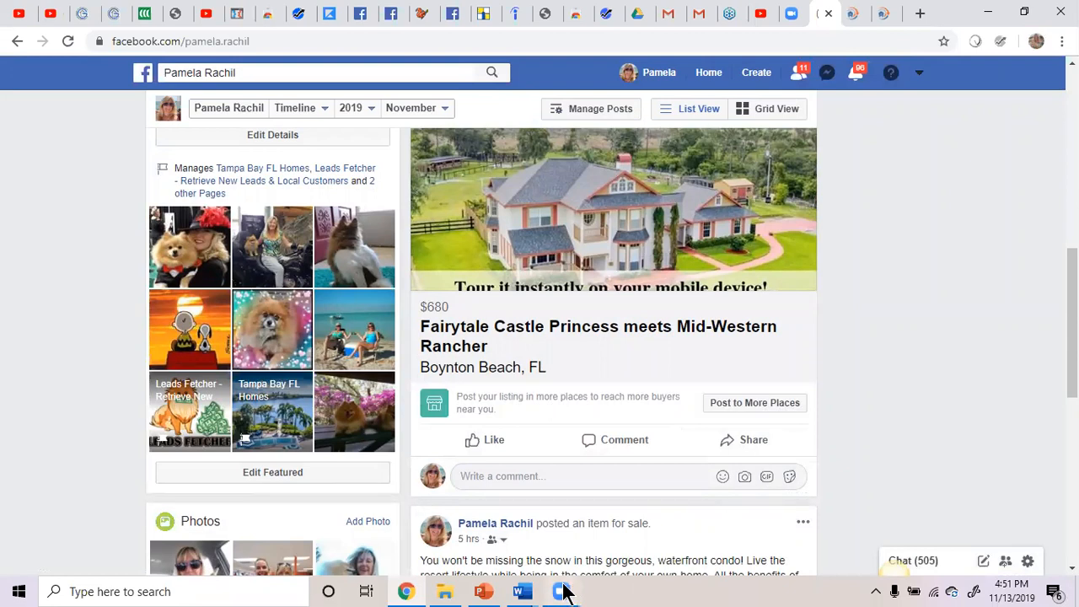
mouse_move(563, 593)
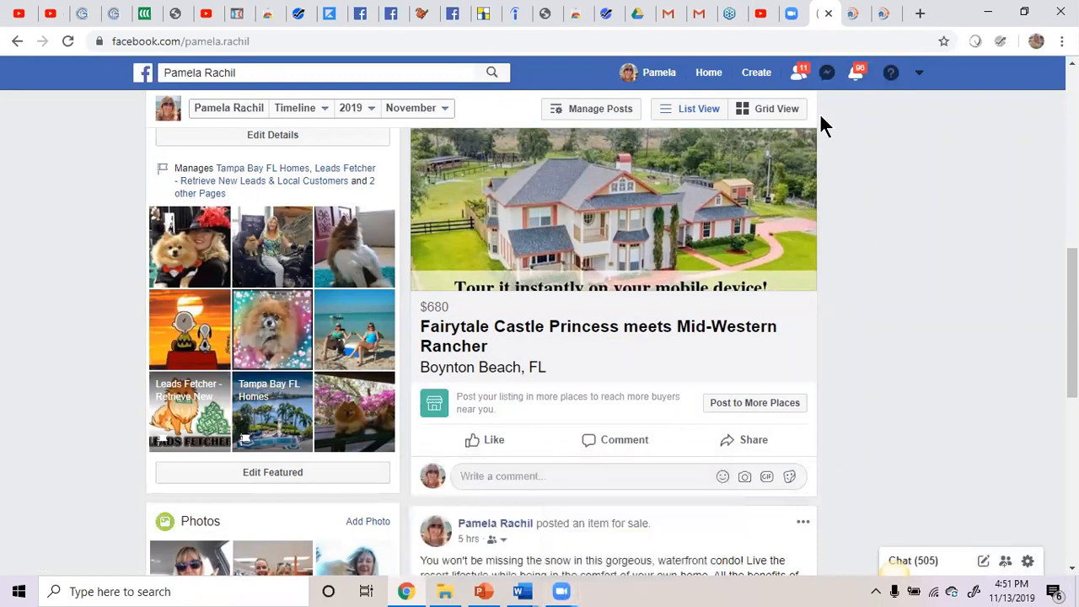